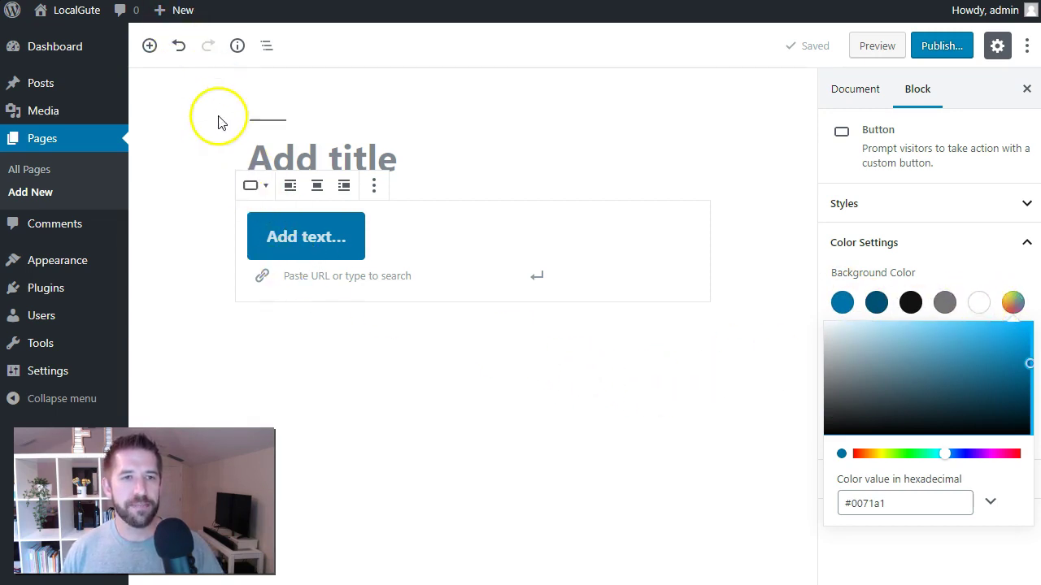
- Deselect the blue Button block by clicking empty editor space
click(373, 346)
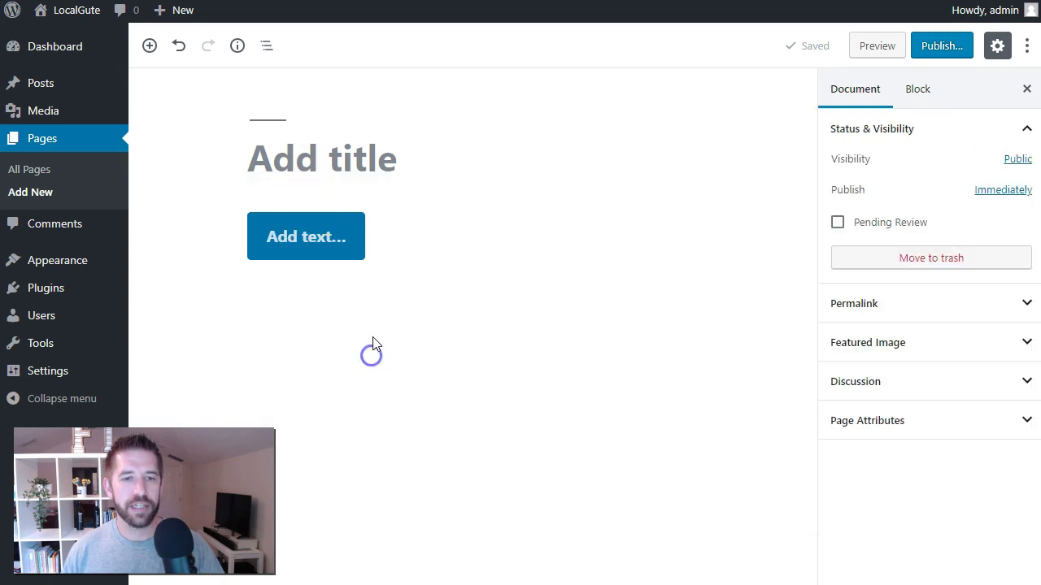
- Add a second Button block below the first with the /button shortcut
click(340, 313)
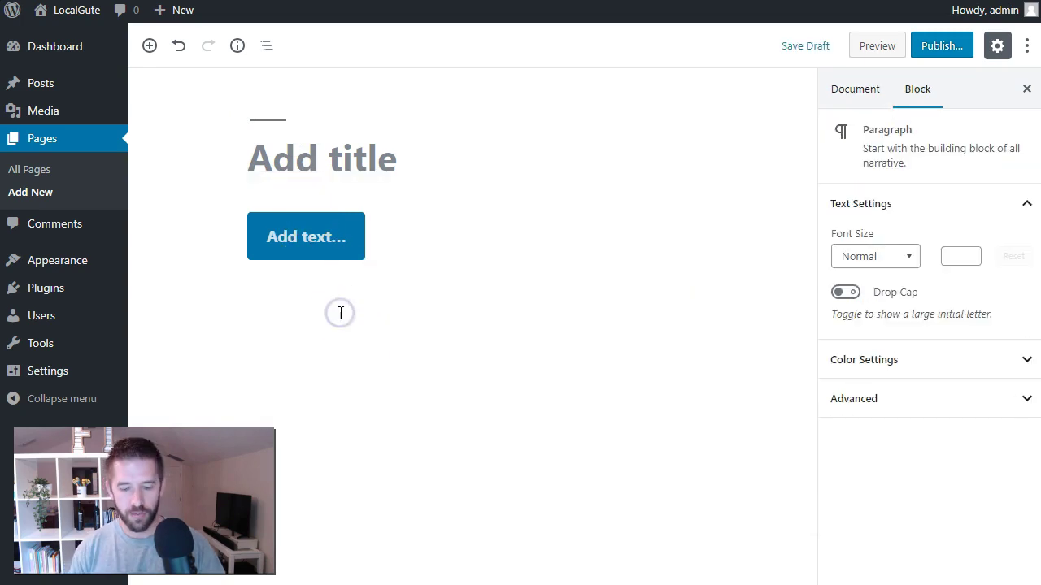
text(/button)
key(Return)
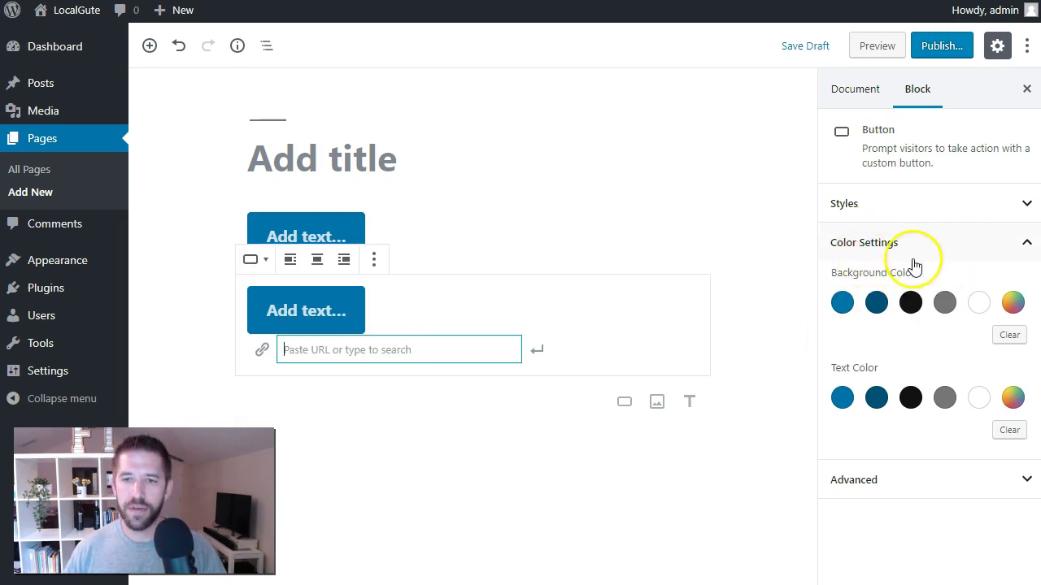
- Try the default palette backgrounds on the new button: blue, dark blue, black, grey, white
click(842, 301)
click(876, 305)
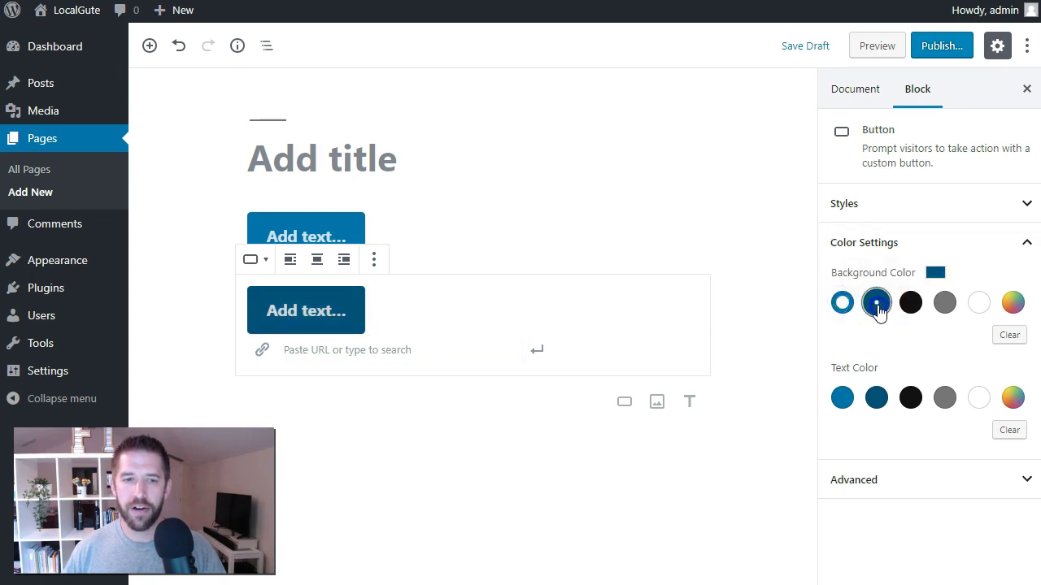
click(907, 312)
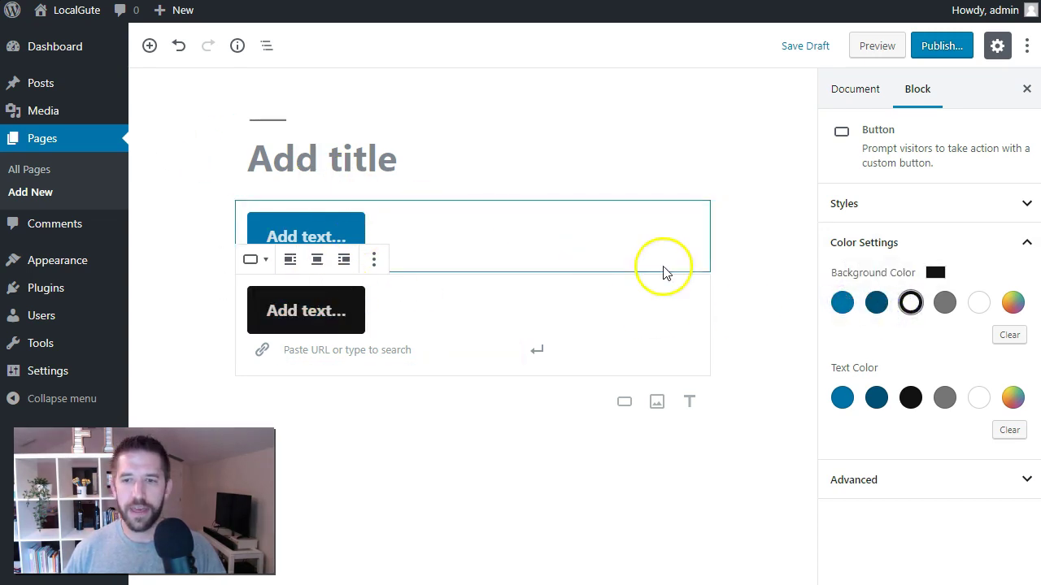
click(946, 306)
click(979, 304)
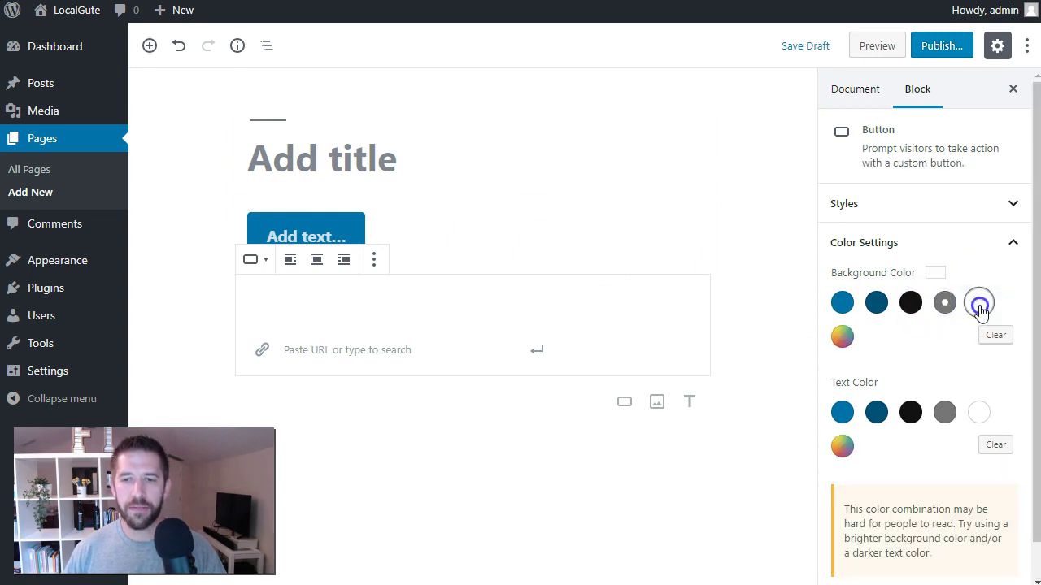
click(909, 306)
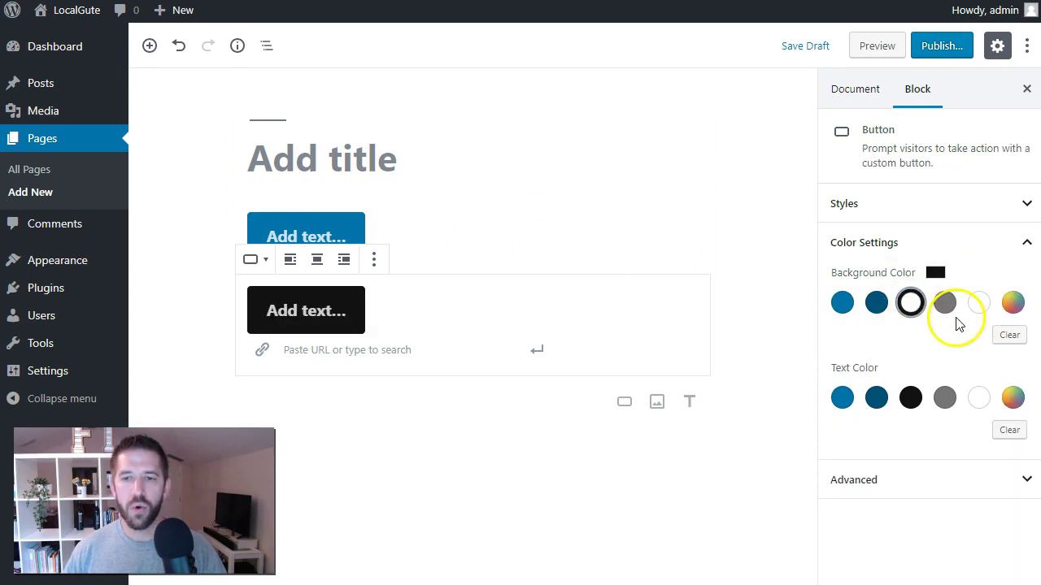
- Try a custom red background, then settle on dark blue and deselect the button
click(1013, 302)
click(978, 350)
mouse_move(980, 355)
mouse_down()
mouse_move(999, 355)
mouse_move(959, 356)
mouse_move(977, 351)
mouse_up()
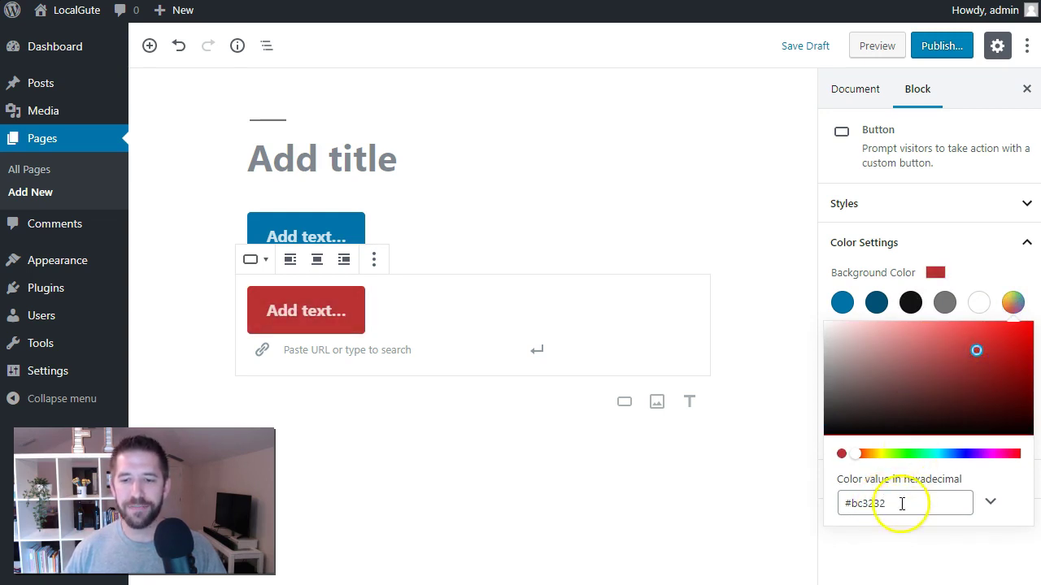
click(960, 392)
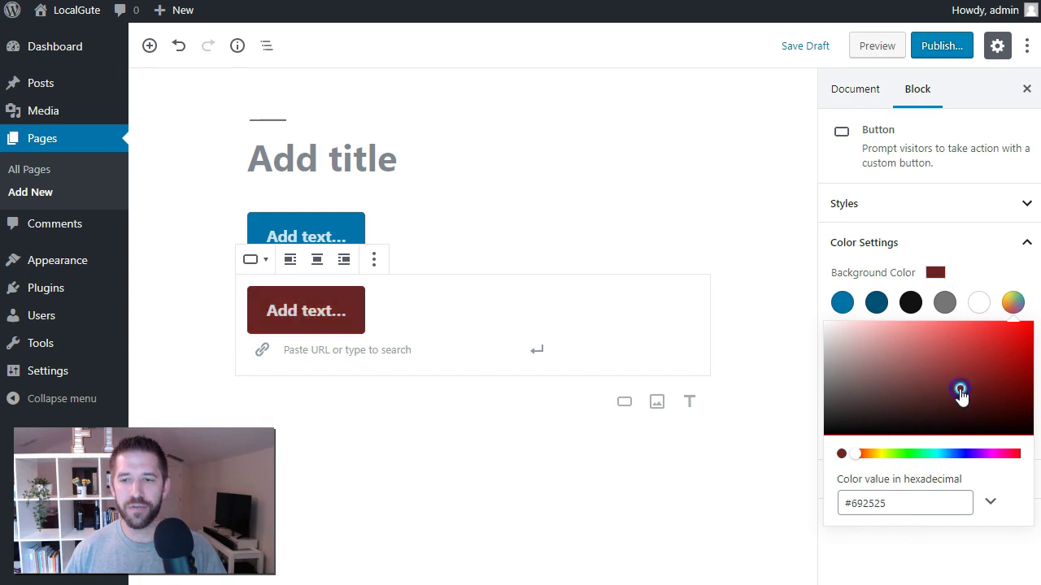
click(910, 304)
click(876, 303)
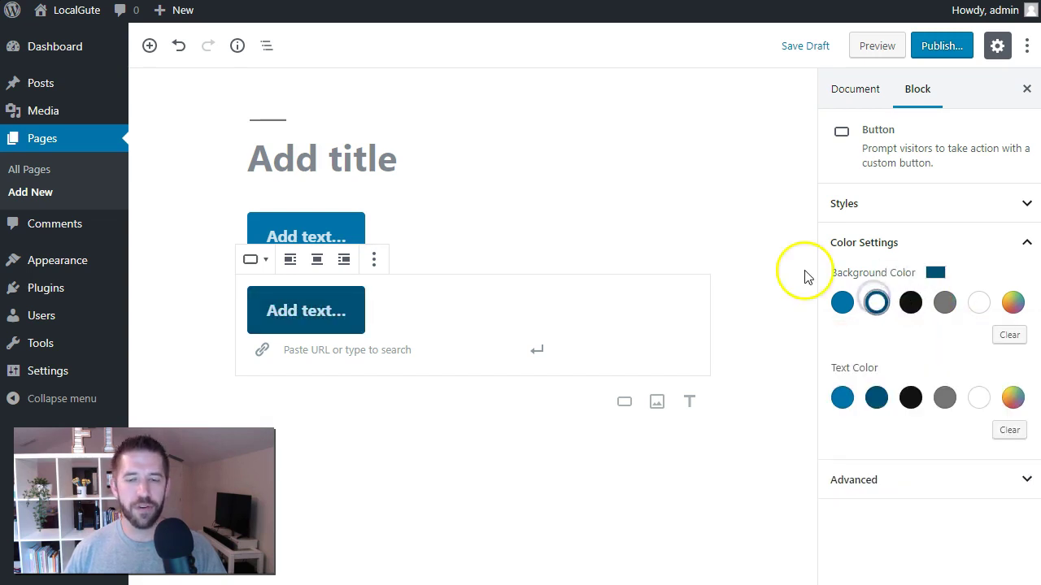
click(752, 293)
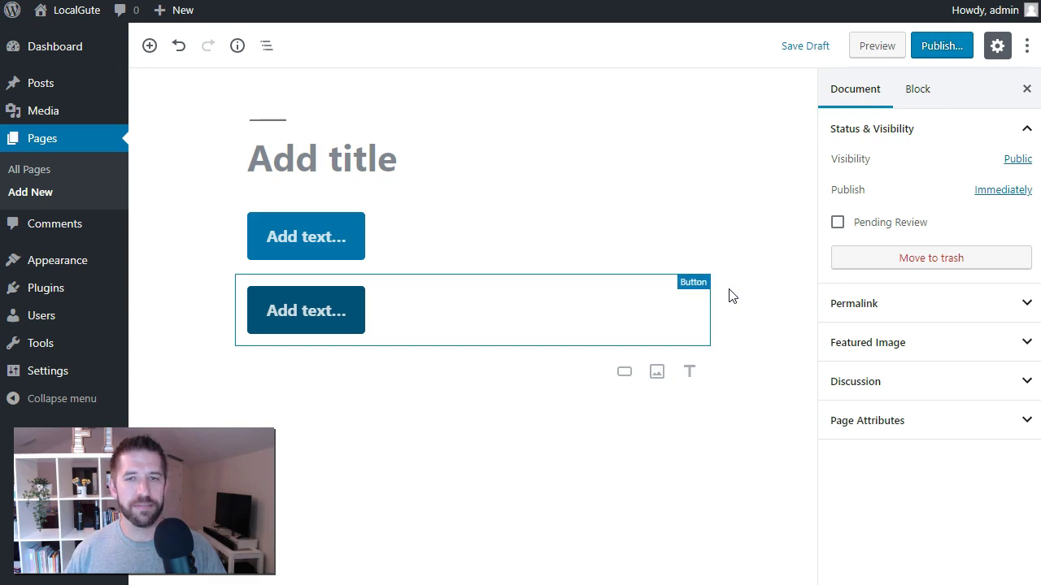
click(764, 258)
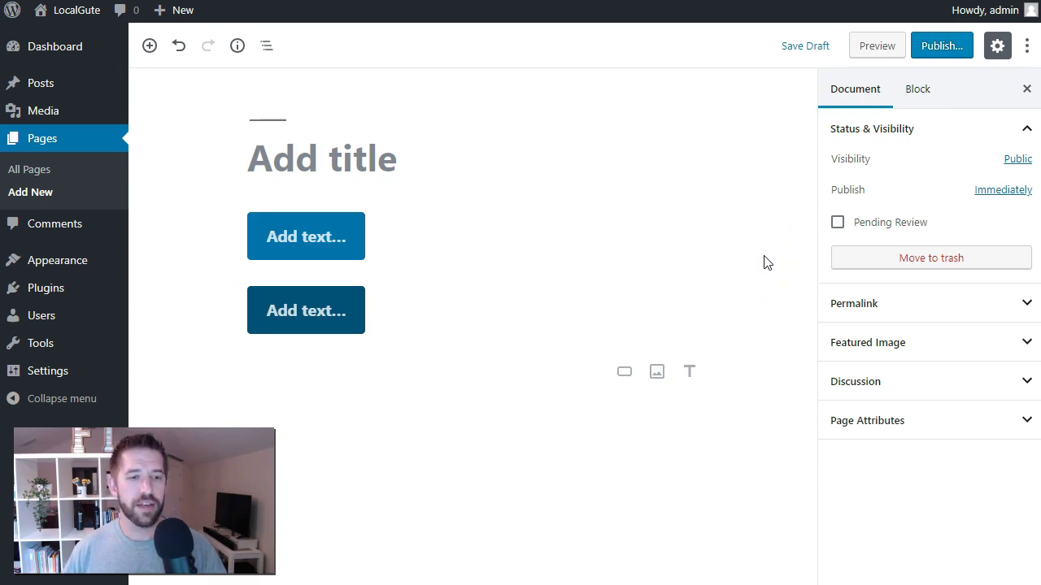
- Go to Plugins > Add New, leaving the unsaved page editor
mouse_move(128, 286)
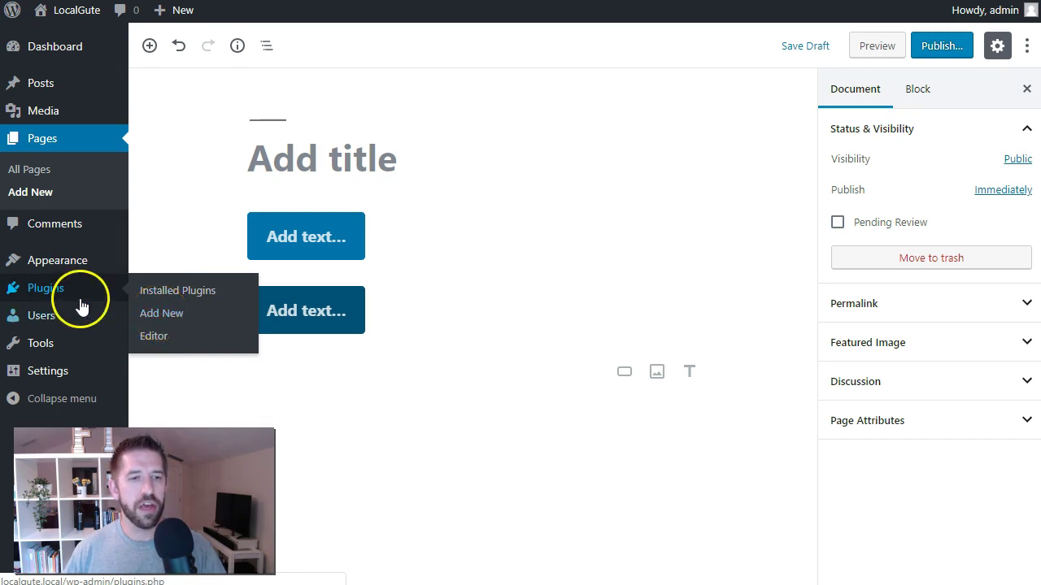
click(174, 316)
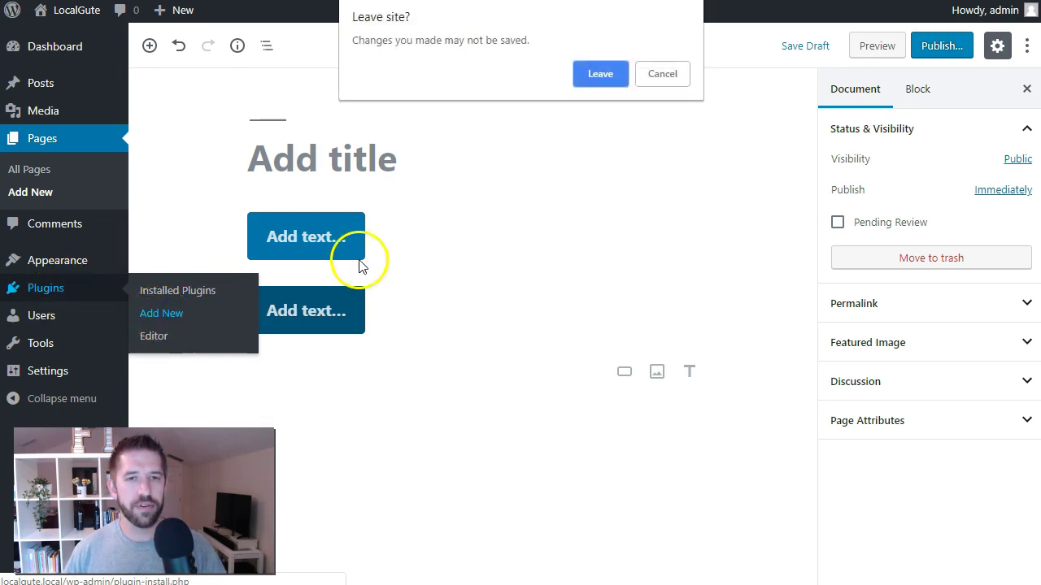
click(606, 73)
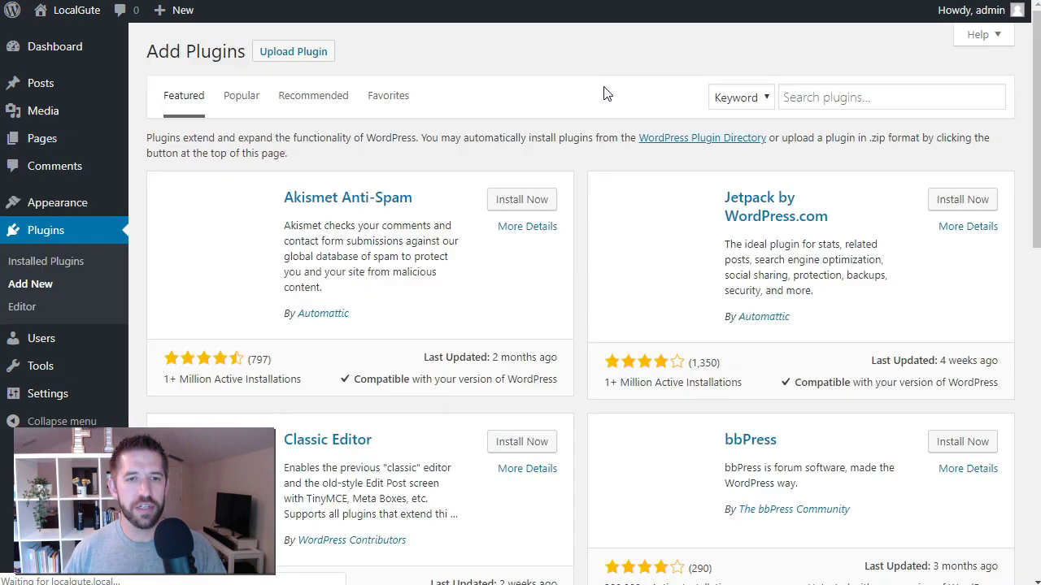
- Search the plugin directory for 'custom color palette gutenberg'
click(789, 102)
click(846, 100)
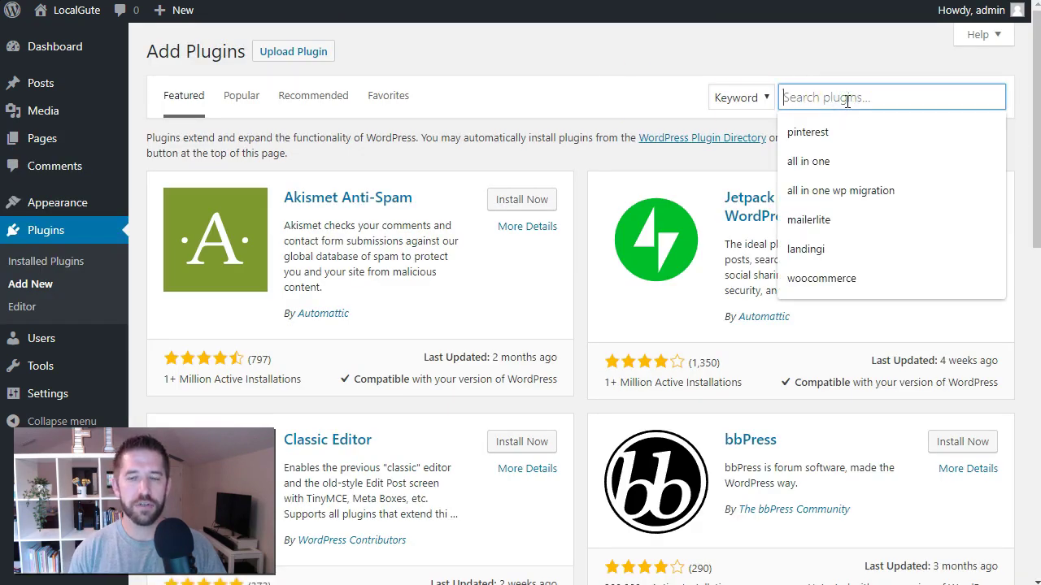
text(cus)
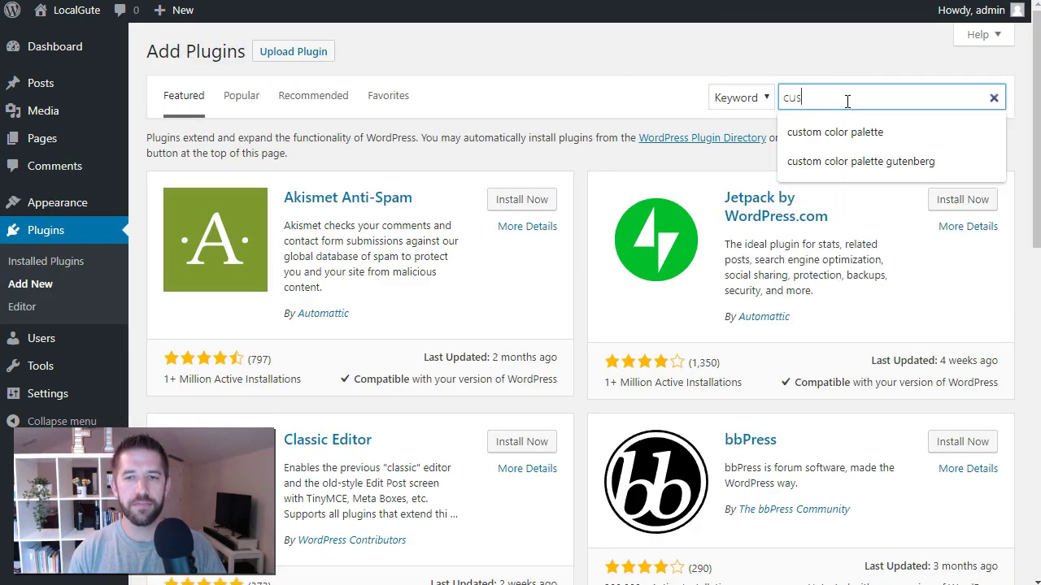
text(tom color palet)
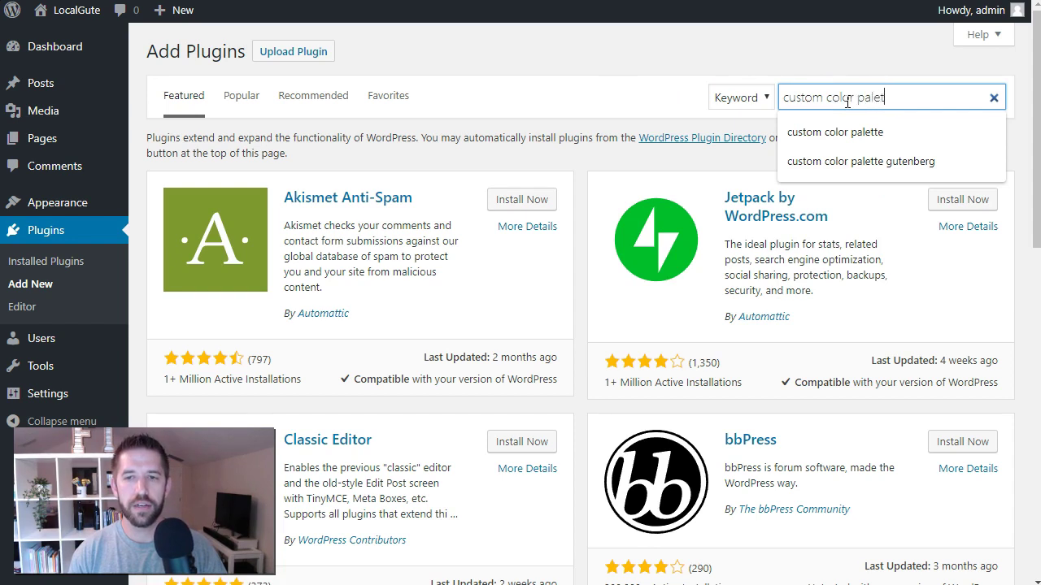
text(te g)
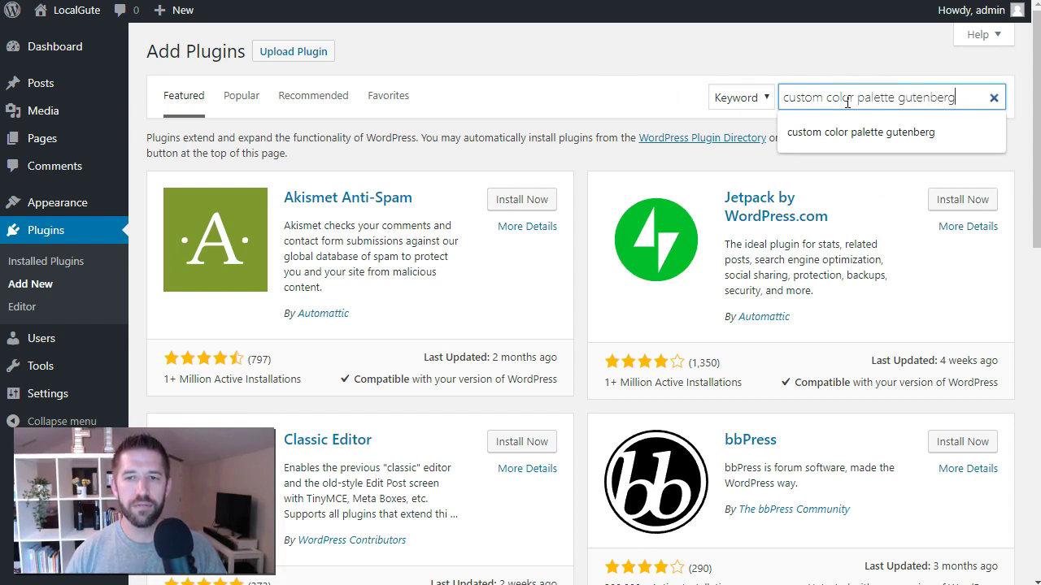
text(utenberg)
key(Return)
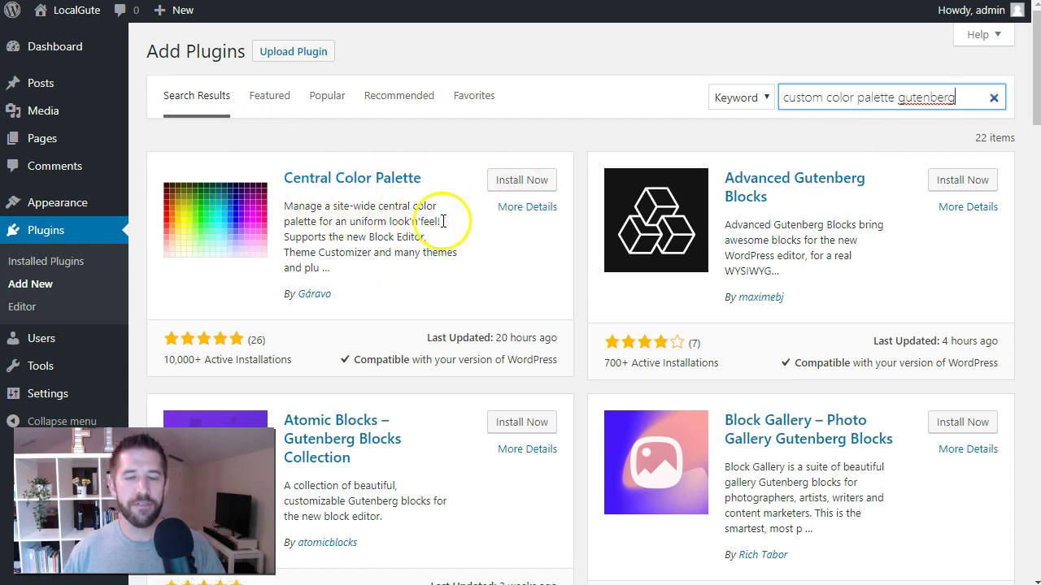
- Install and activate Custom Color Palette for Gutenberg from the search results
scroll(565, 256, down, 6)
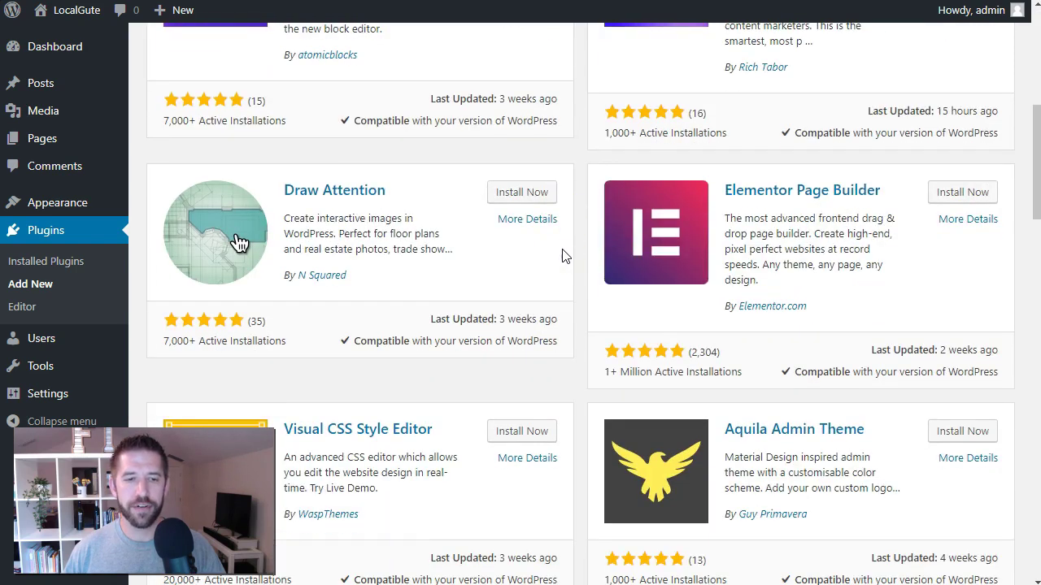
scroll(564, 256, down, 10)
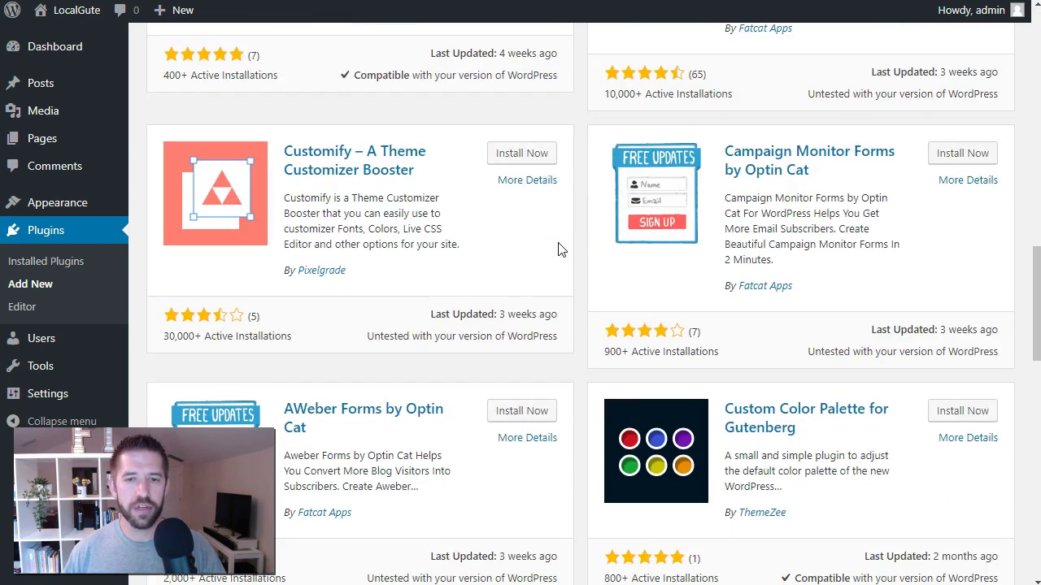
scroll(558, 249, down, 3)
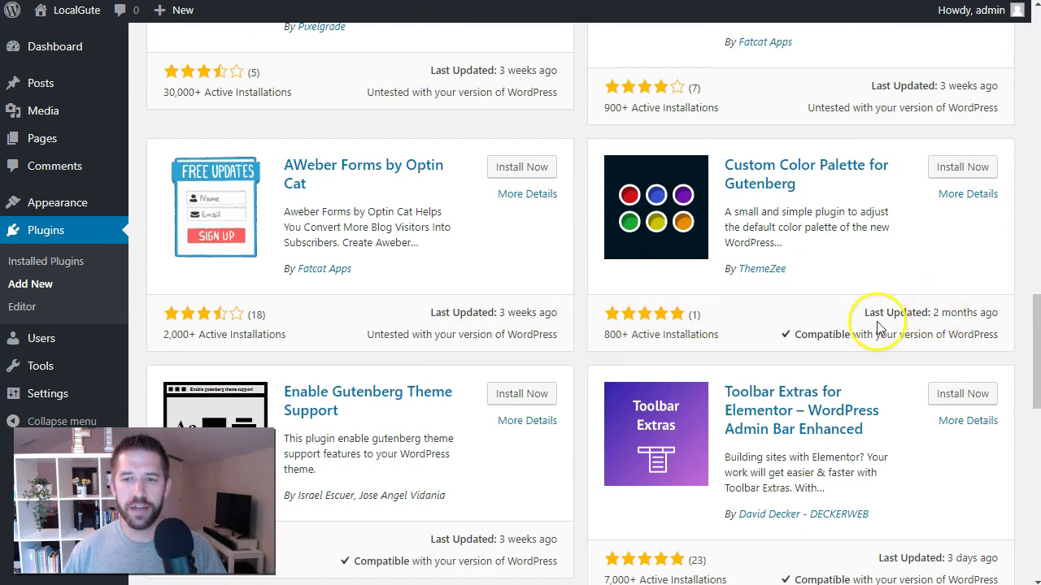
click(981, 175)
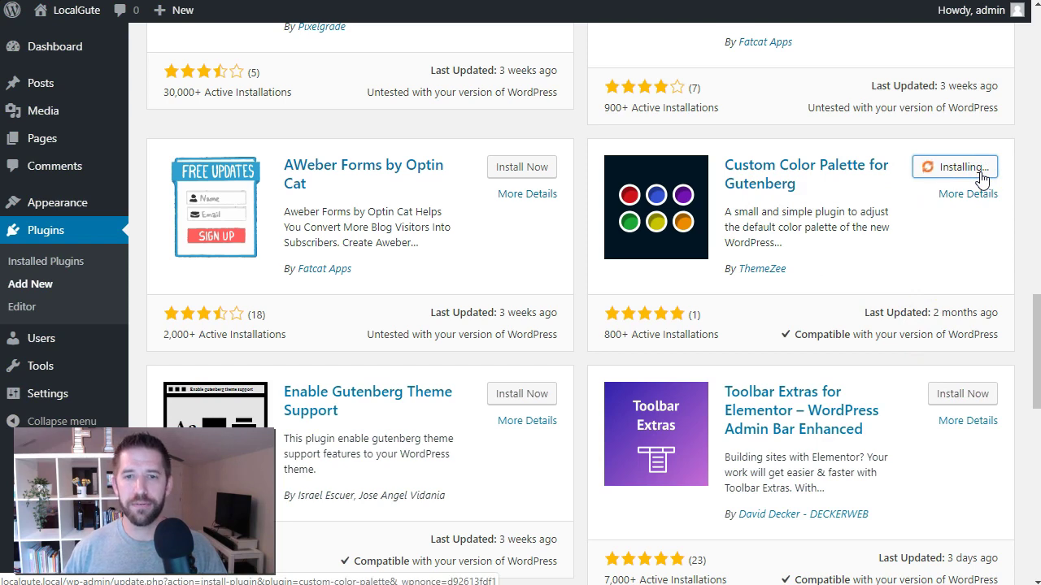
click(970, 171)
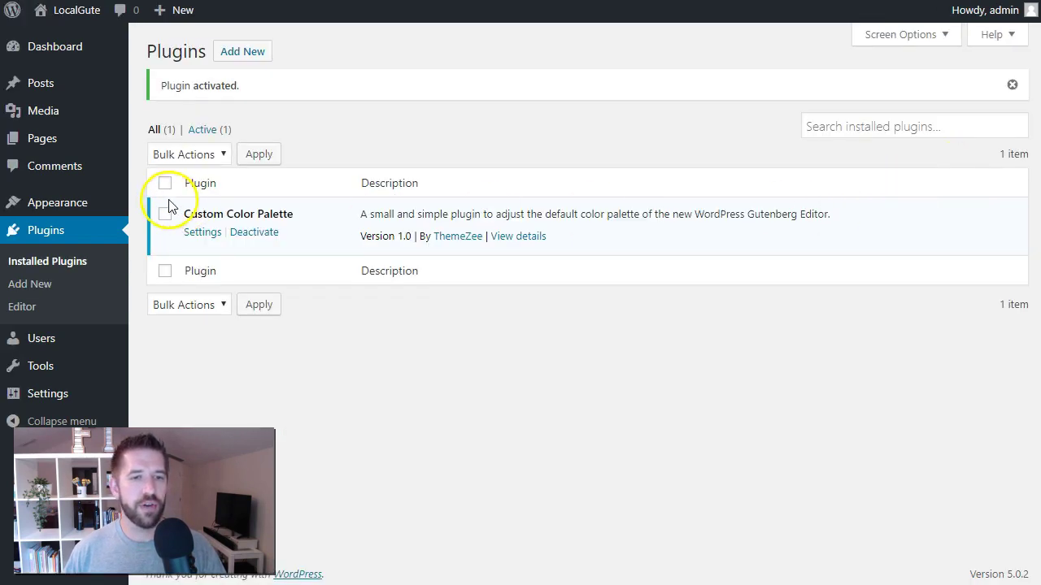
- In the Customizer's Colors section, set Primary Color to Custom and return to the main list
click(203, 234)
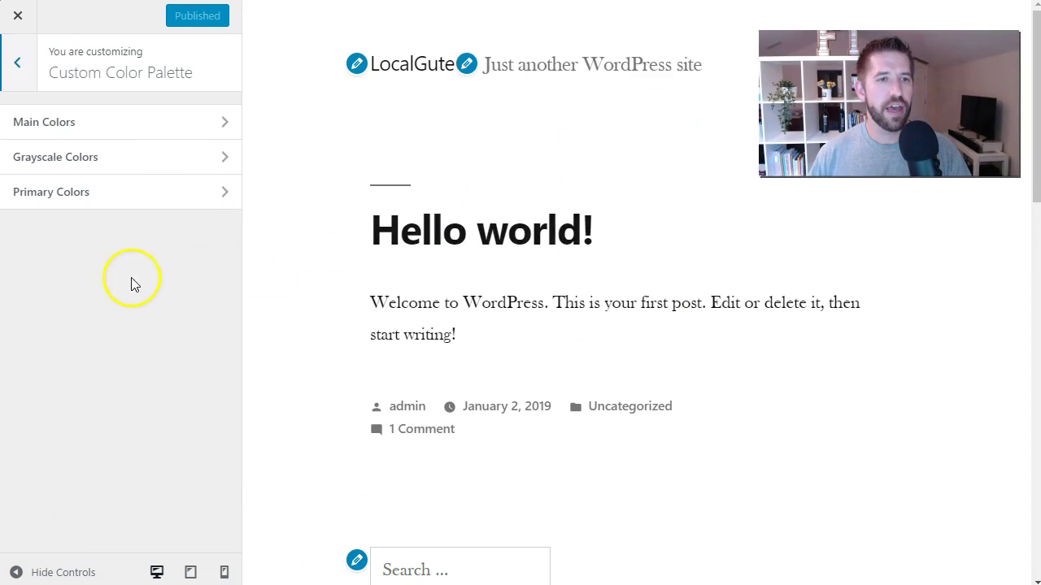
click(17, 63)
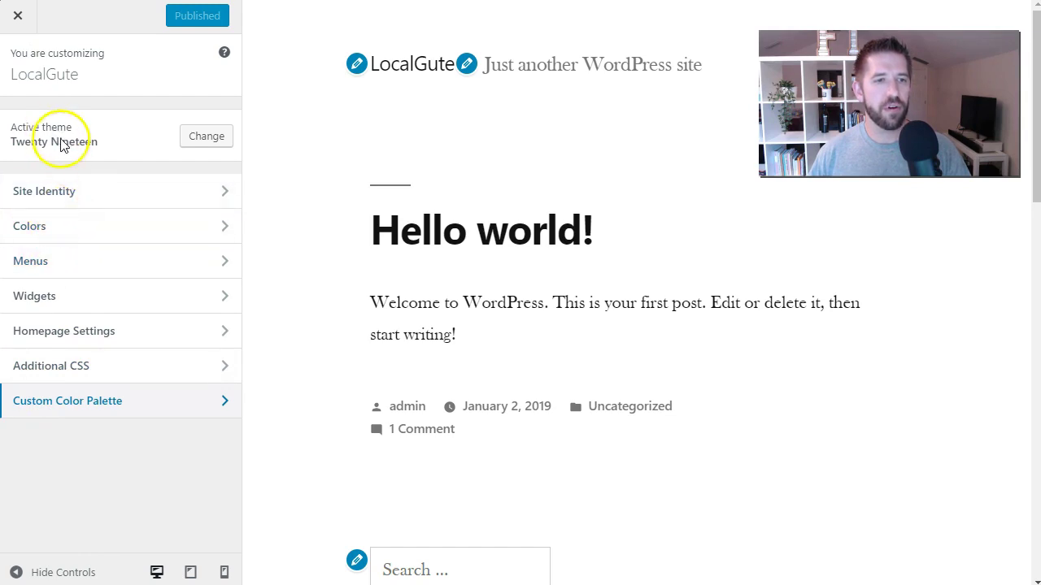
click(47, 230)
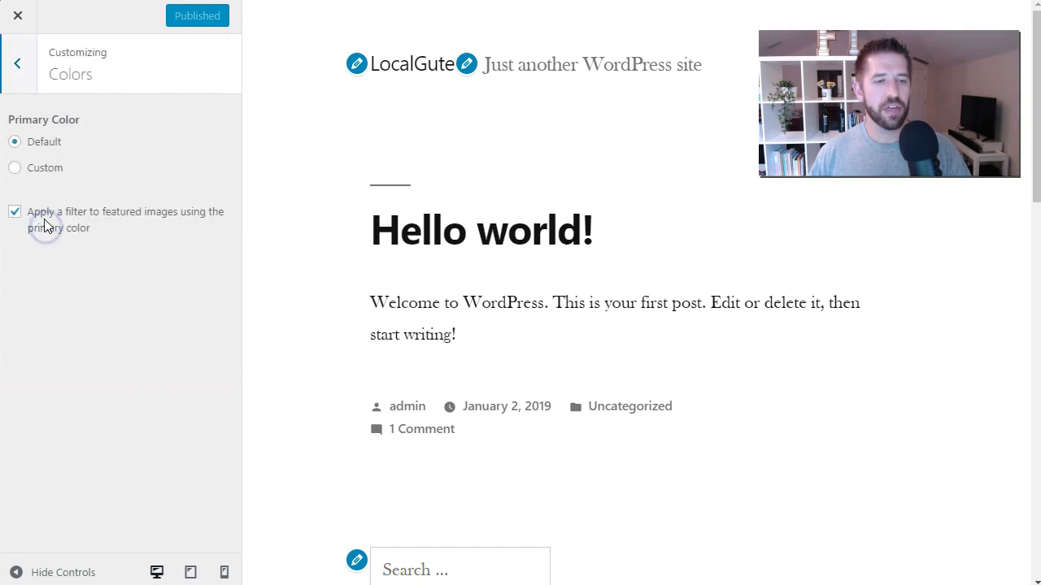
click(15, 169)
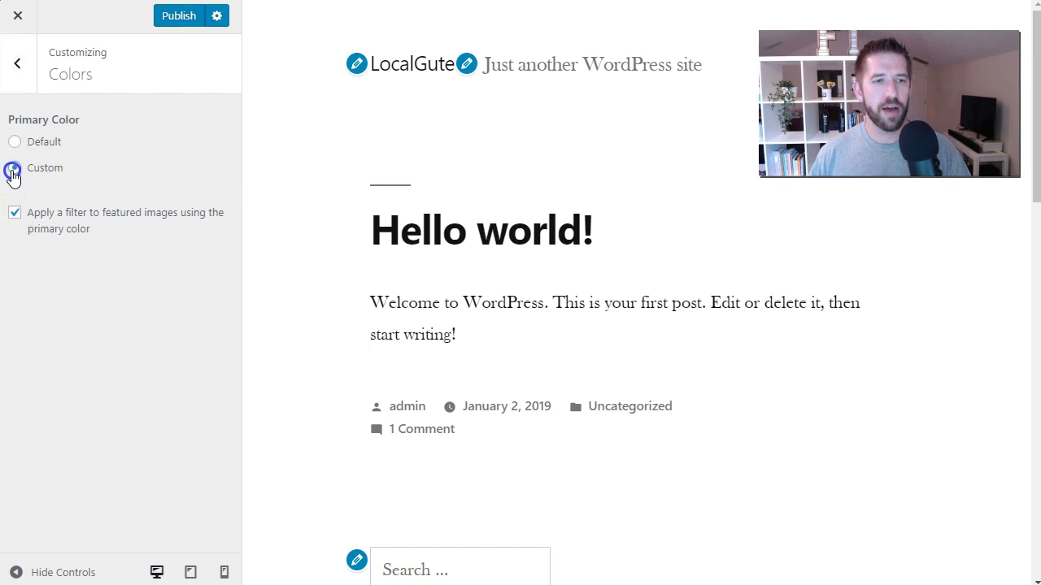
click(17, 64)
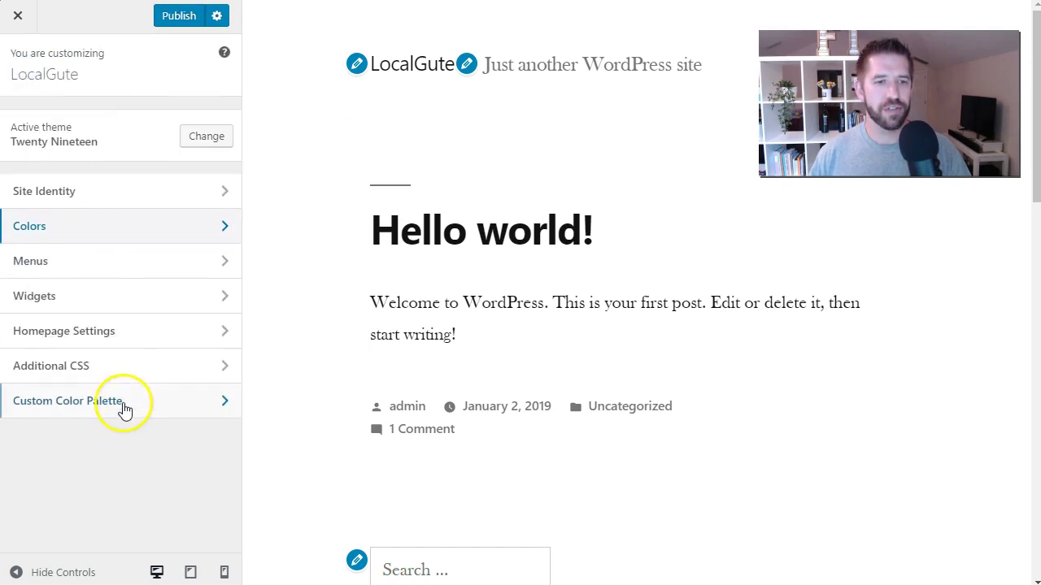
- Look over the palette's Primary Colors section, then open its Main Colors section
click(72, 410)
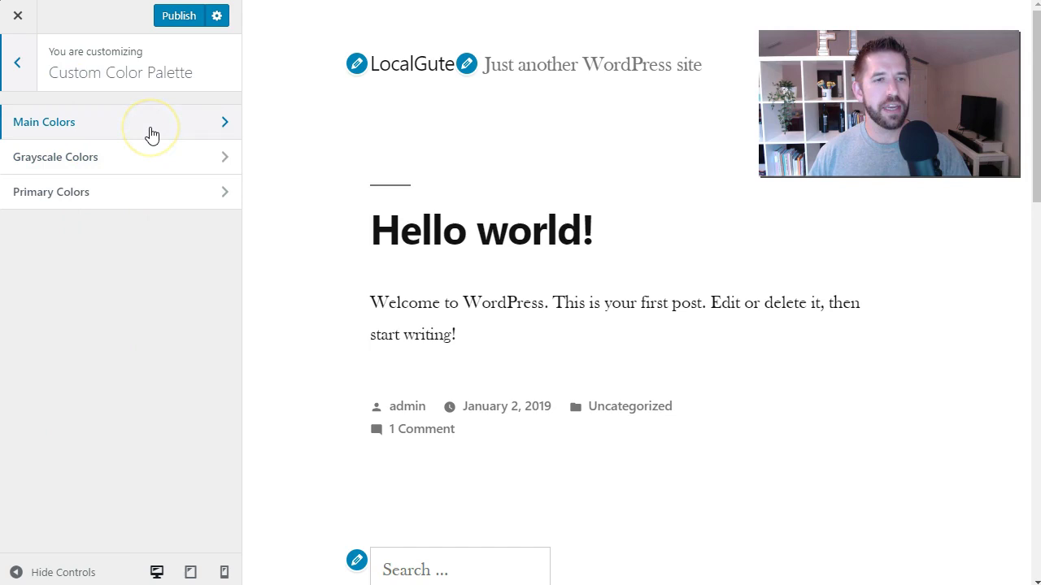
click(143, 158)
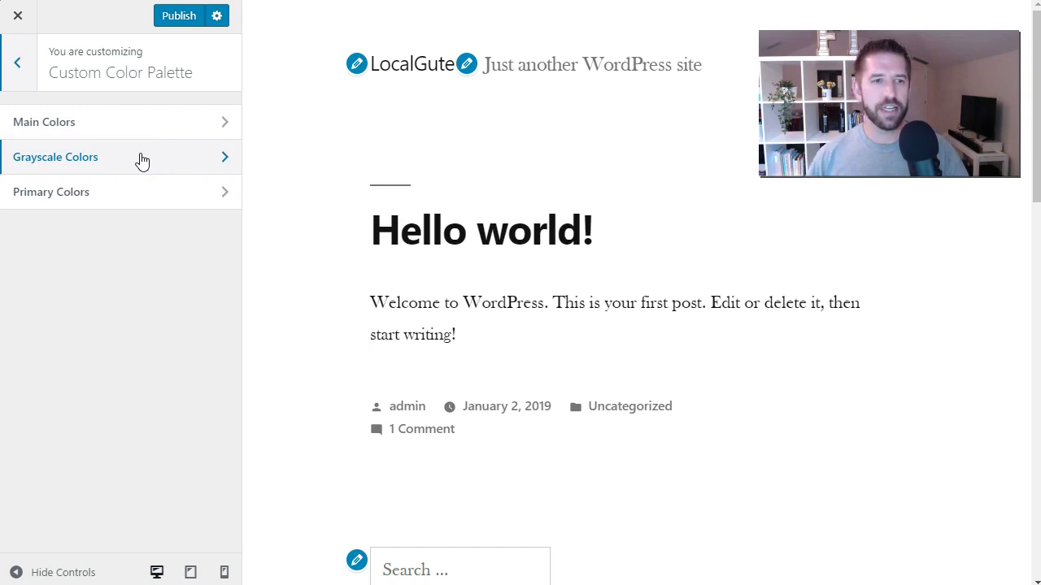
click(134, 195)
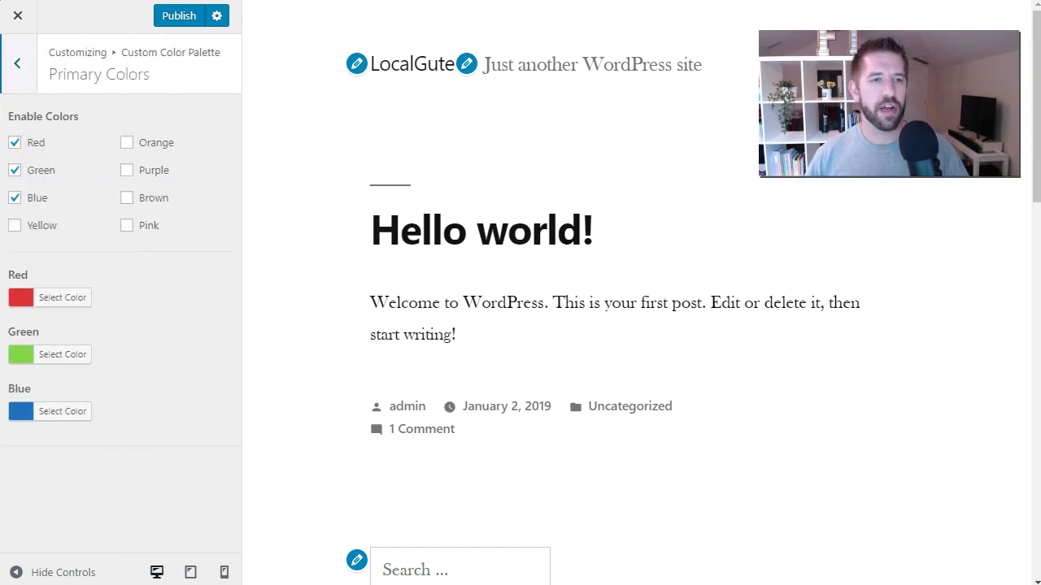
click(9, 73)
click(65, 130)
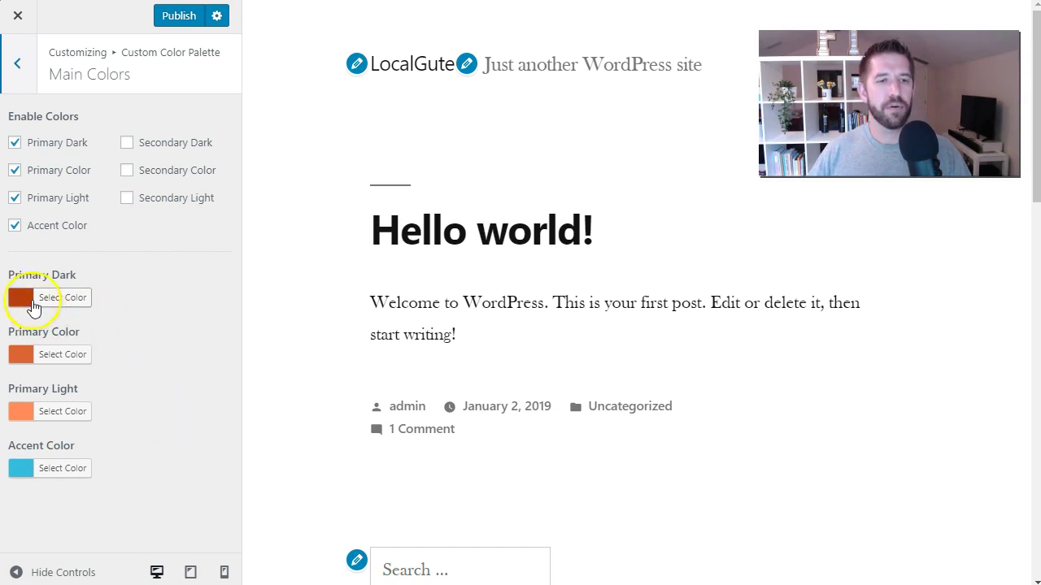
- Enable Secondary Dark and Secondary Color in the Main Colors palette
click(17, 148)
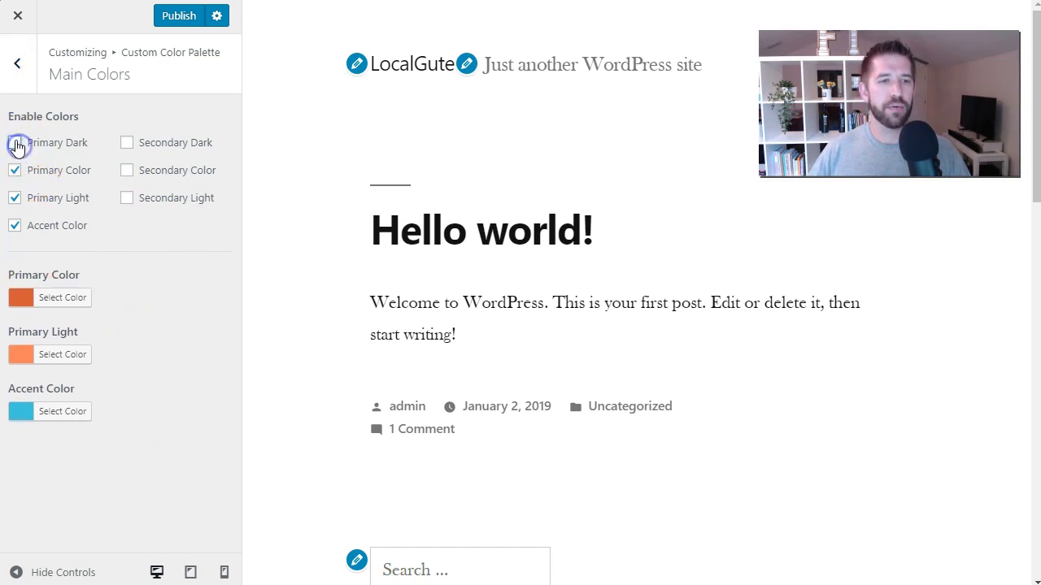
click(13, 145)
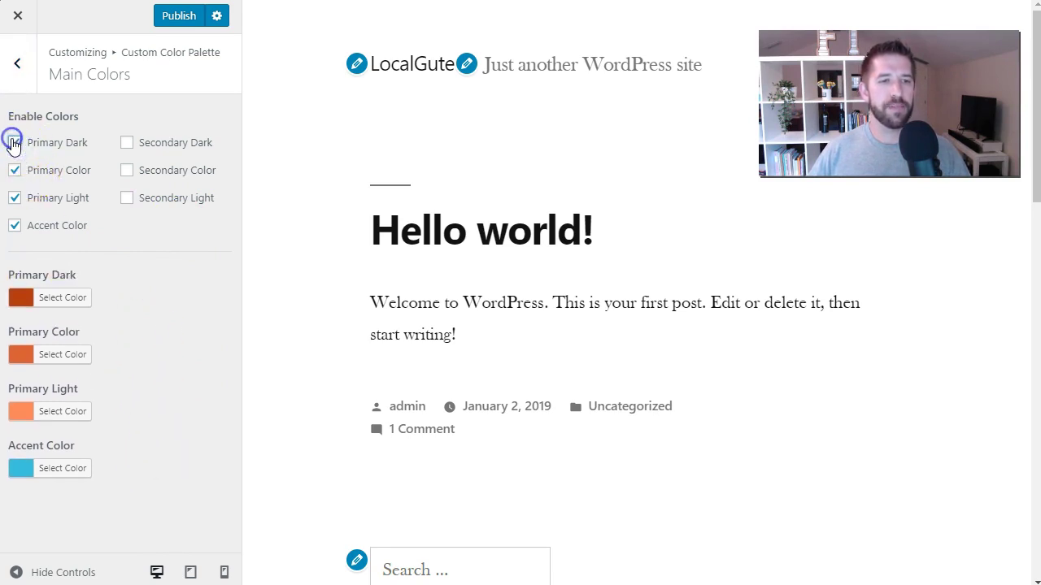
click(128, 143)
click(119, 173)
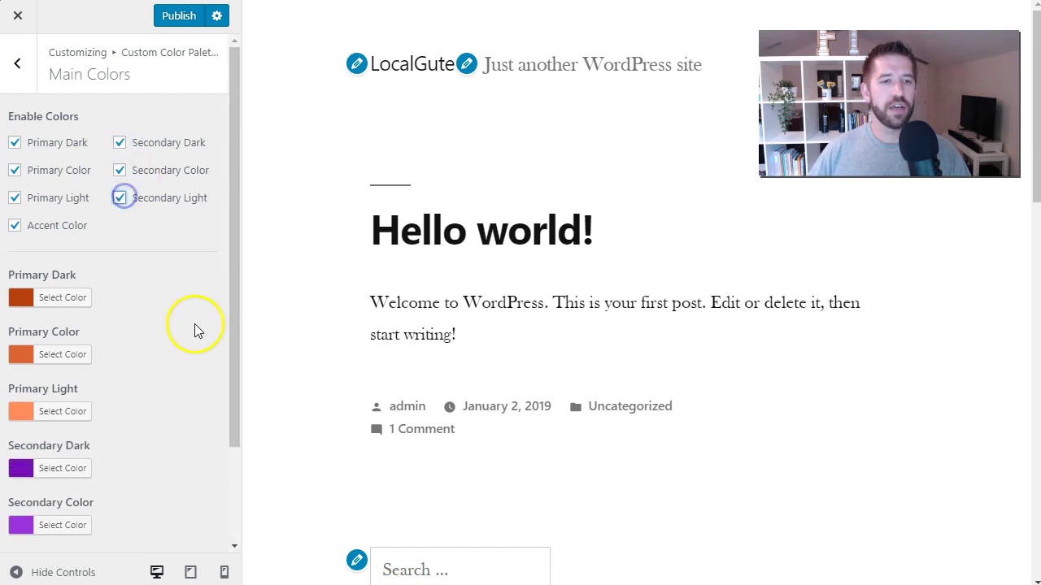
scroll(195, 326, down, 2)
- Make Primary Dark blue and Primary Color a lighter blue via the color pickers
click(32, 183)
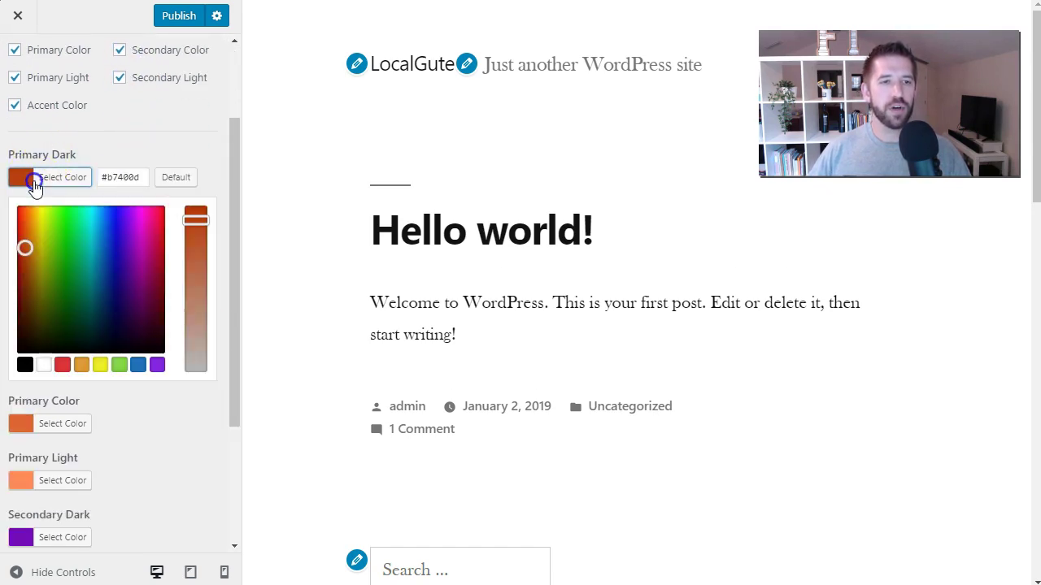
drag(114, 234, 113, 215)
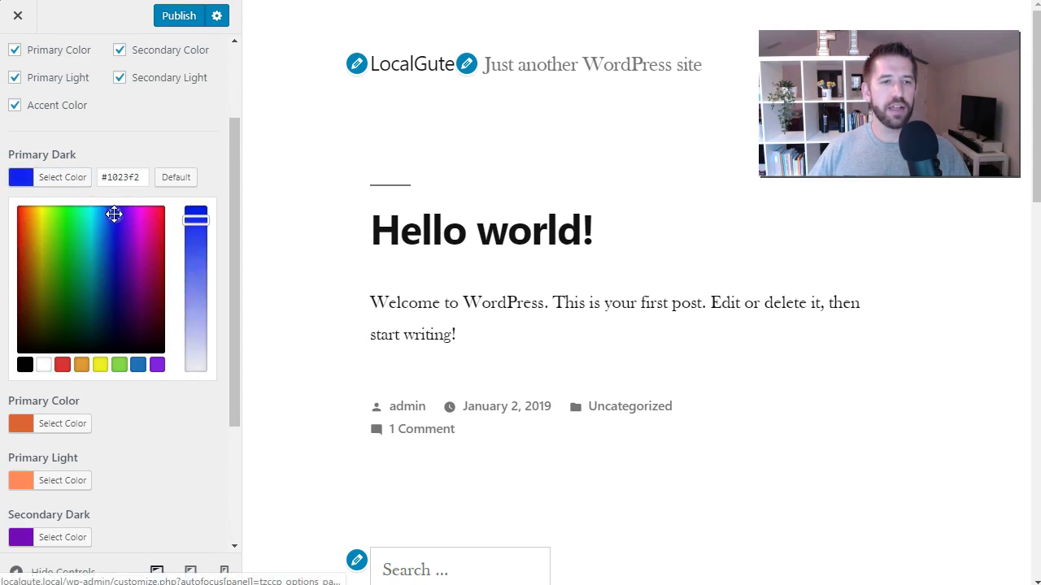
double_click(118, 178)
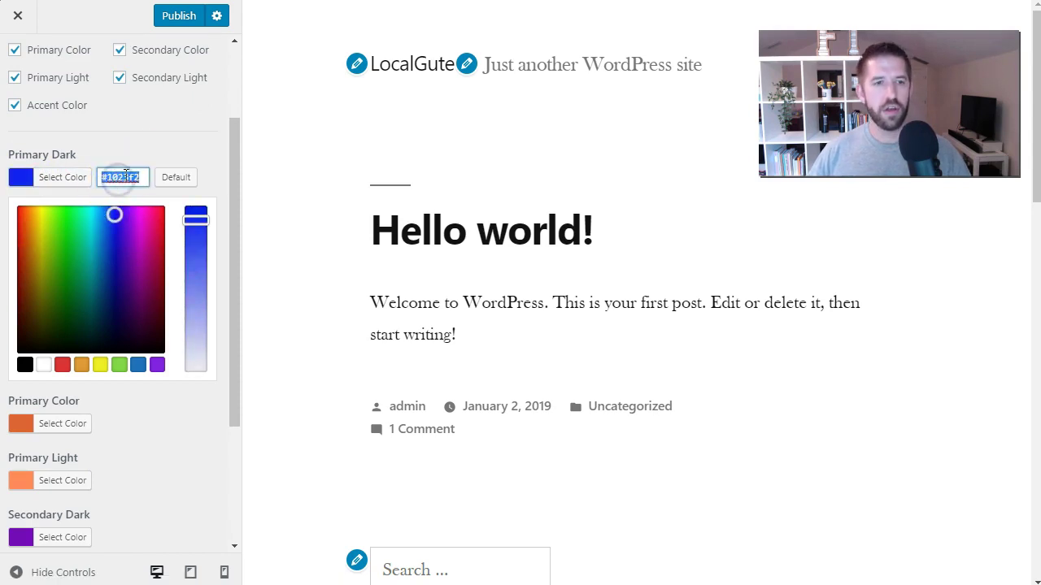
click(135, 148)
click(39, 233)
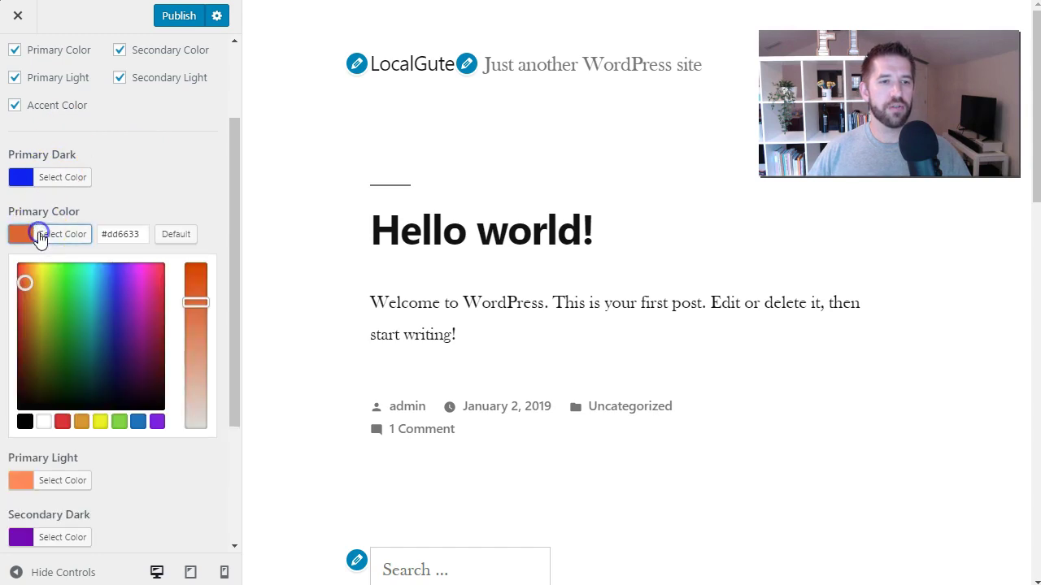
double_click(121, 234)
text(1023f2)
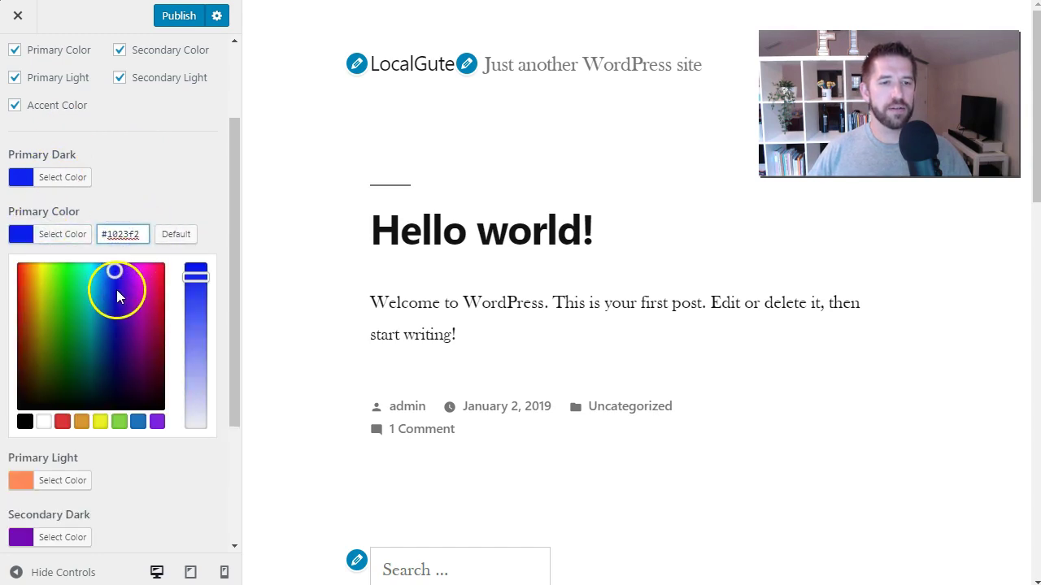
mouse_move(117, 291)
mouse_down()
mouse_move(109, 276)
mouse_move(107, 286)
mouse_up()
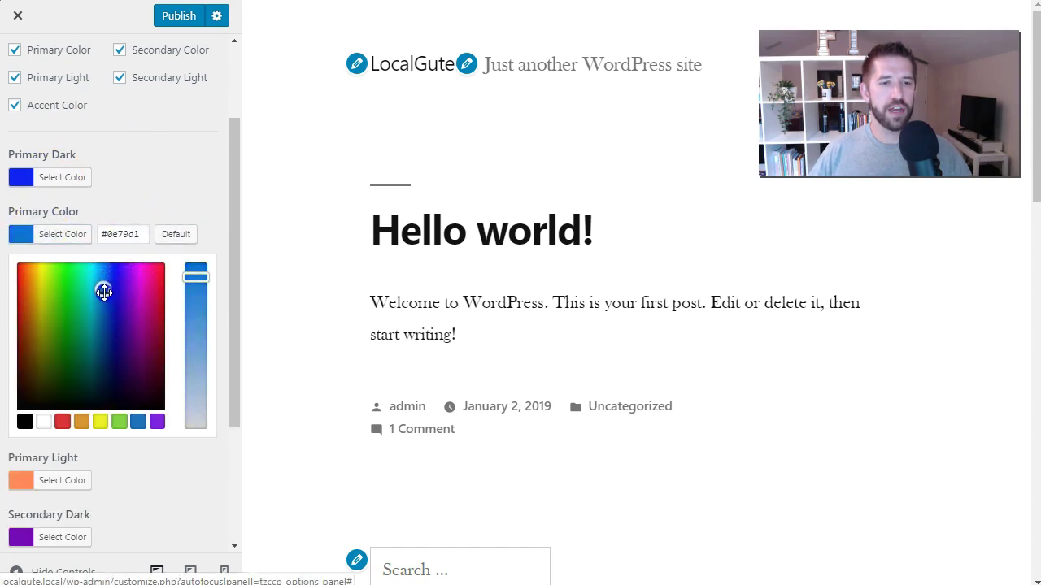
click(166, 208)
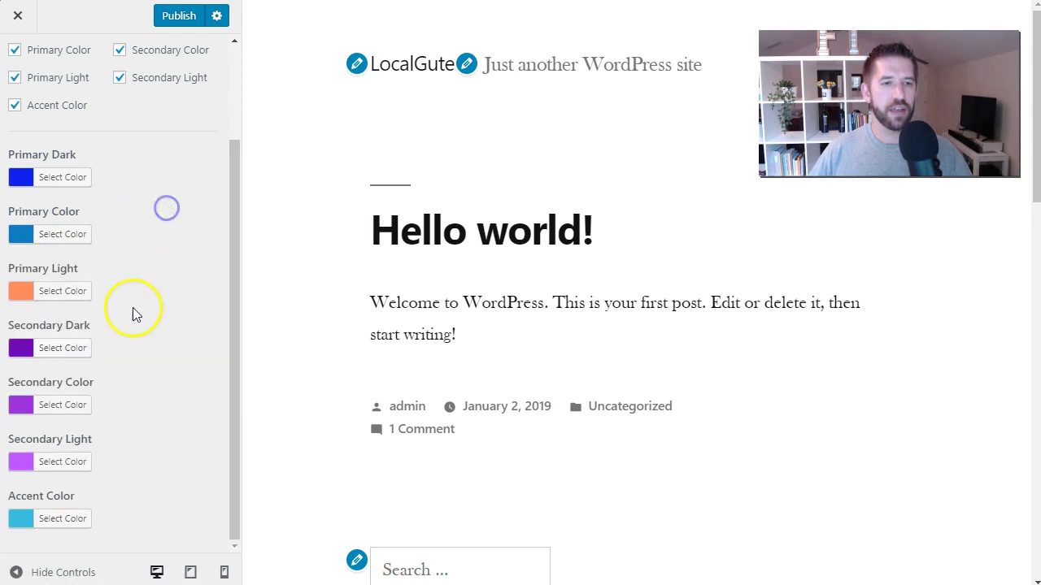
- Set Primary Light to a cyan shade of blue
click(42, 289)
triple_click(124, 291)
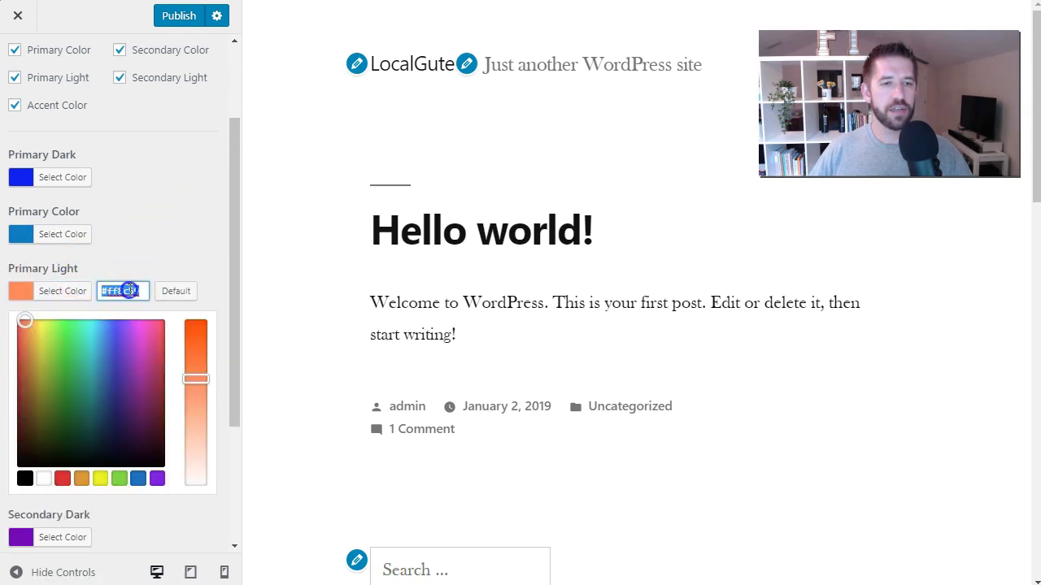
text(#1023f2)
mouse_move(108, 323)
mouse_down()
mouse_move(85, 330)
mouse_move(95, 331)
mouse_up()
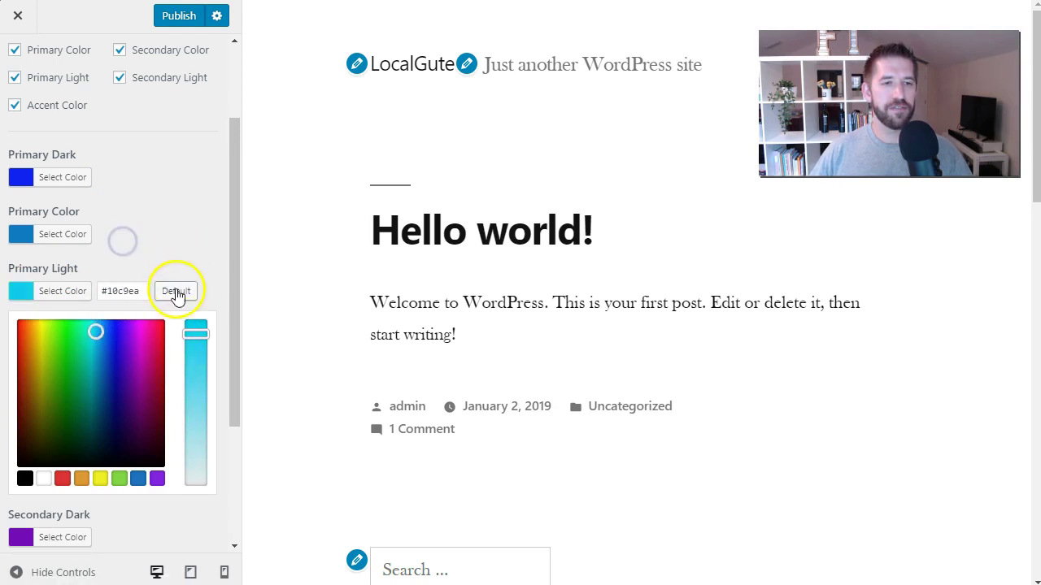
click(174, 528)
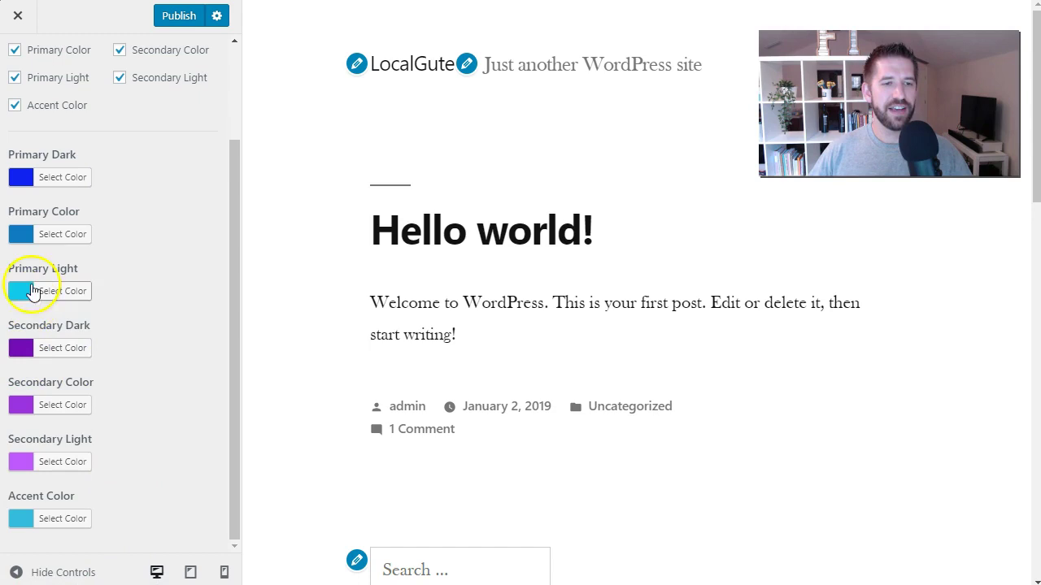
- Set Accent Color to orange and return to the palette's section list
click(36, 520)
scroll(200, 421, down, 2)
drag(29, 367, 25, 366)
click(160, 260)
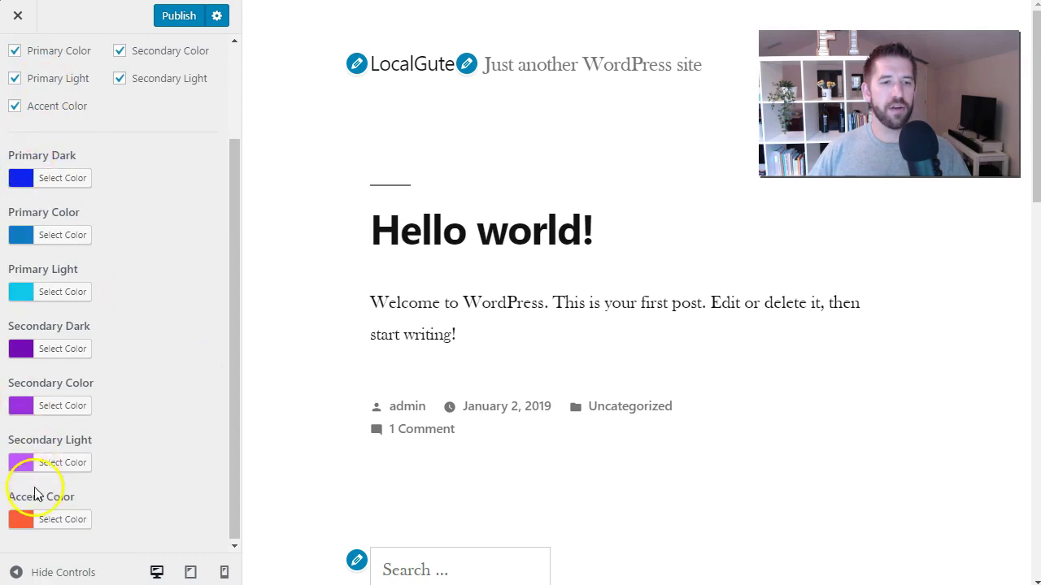
scroll(141, 492, up, 3)
click(18, 73)
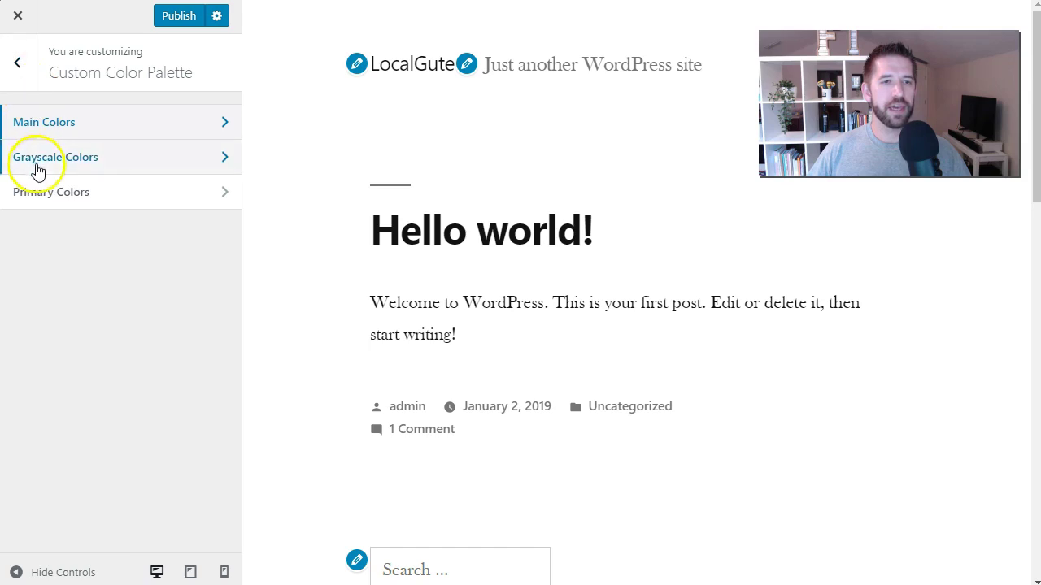
- Enable Yellow, Orange, Purple, Brown and Pink in the palette's Primary Colors
click(120, 167)
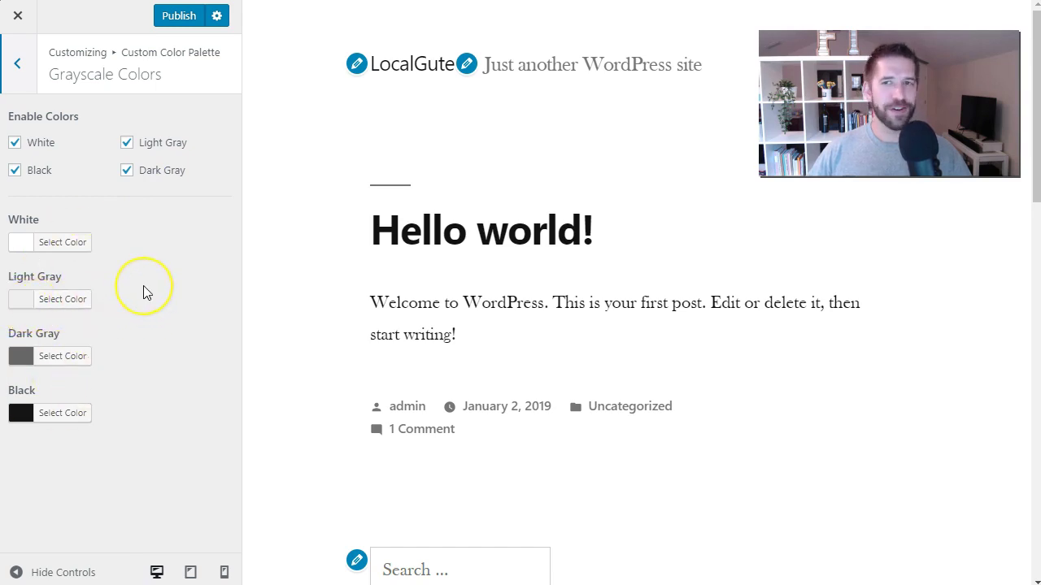
click(16, 68)
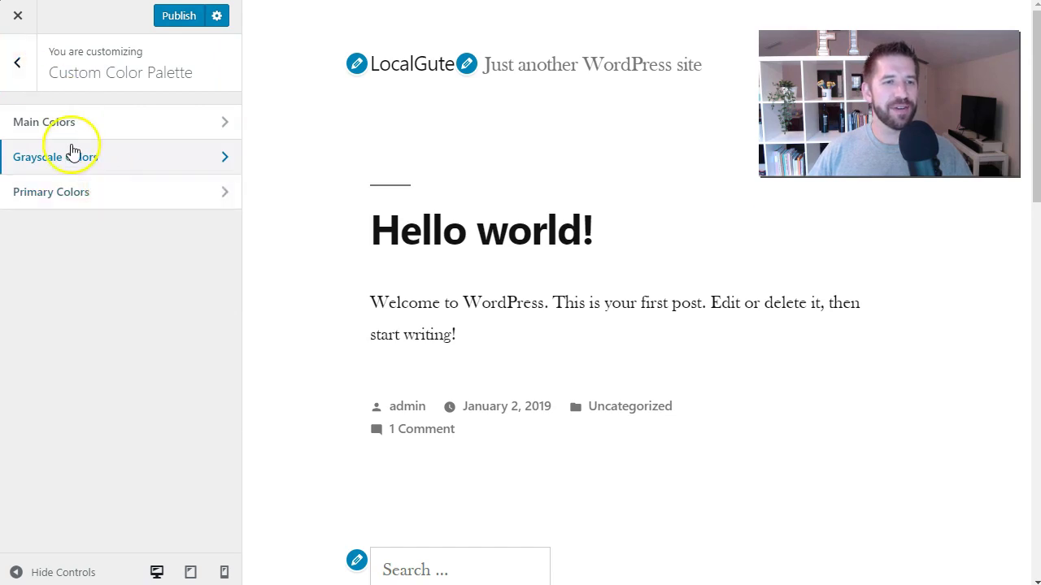
click(159, 203)
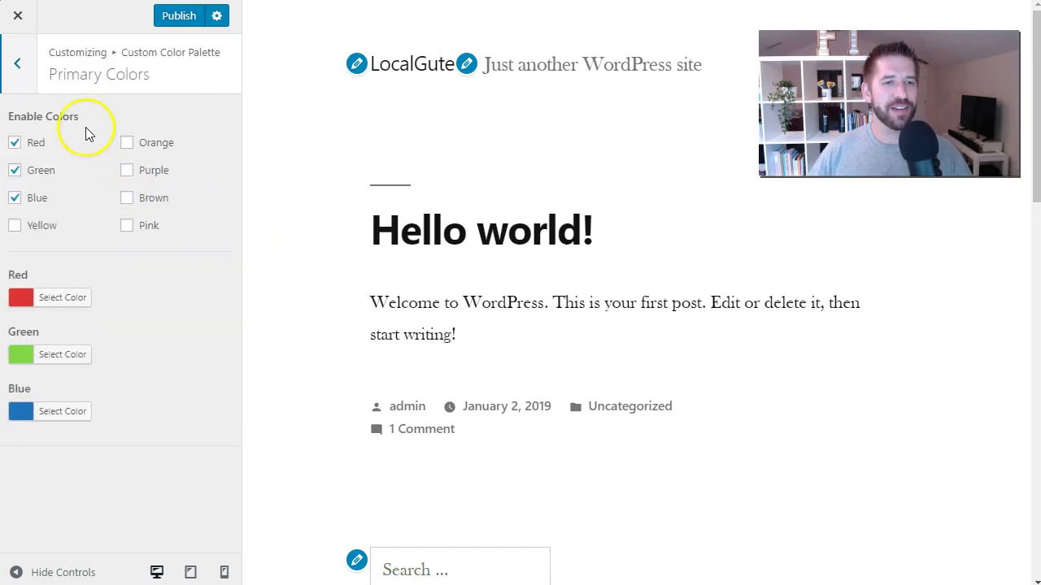
click(15, 226)
click(128, 145)
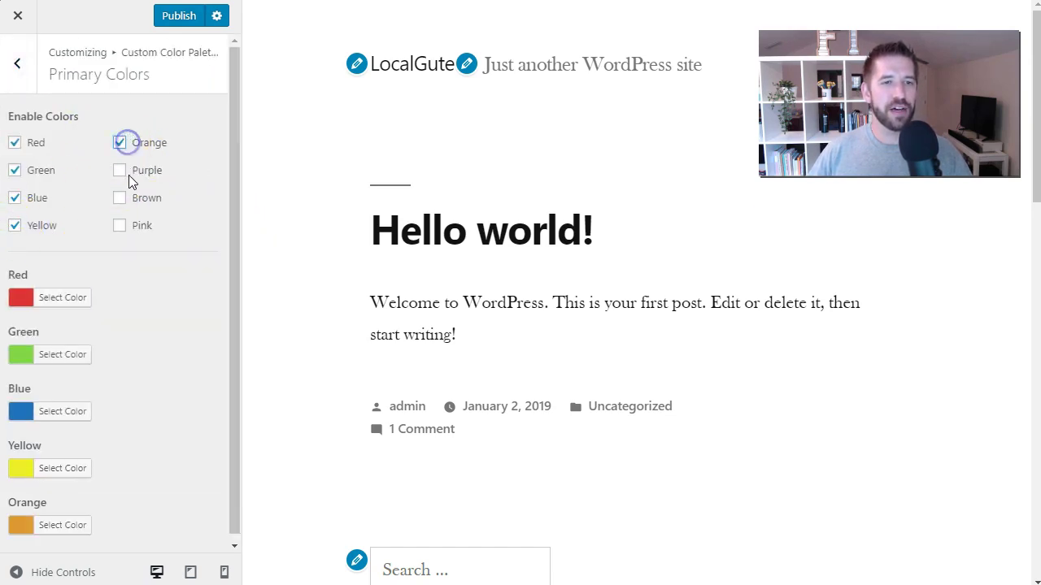
click(128, 173)
click(121, 198)
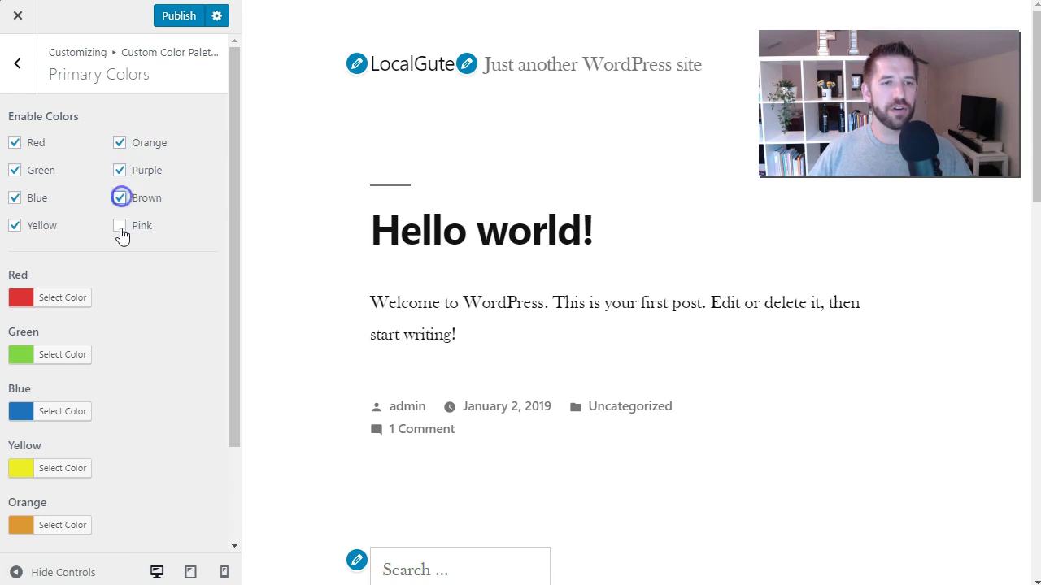
click(120, 226)
- Publish the customized colour palette
scroll(171, 424, down, 3)
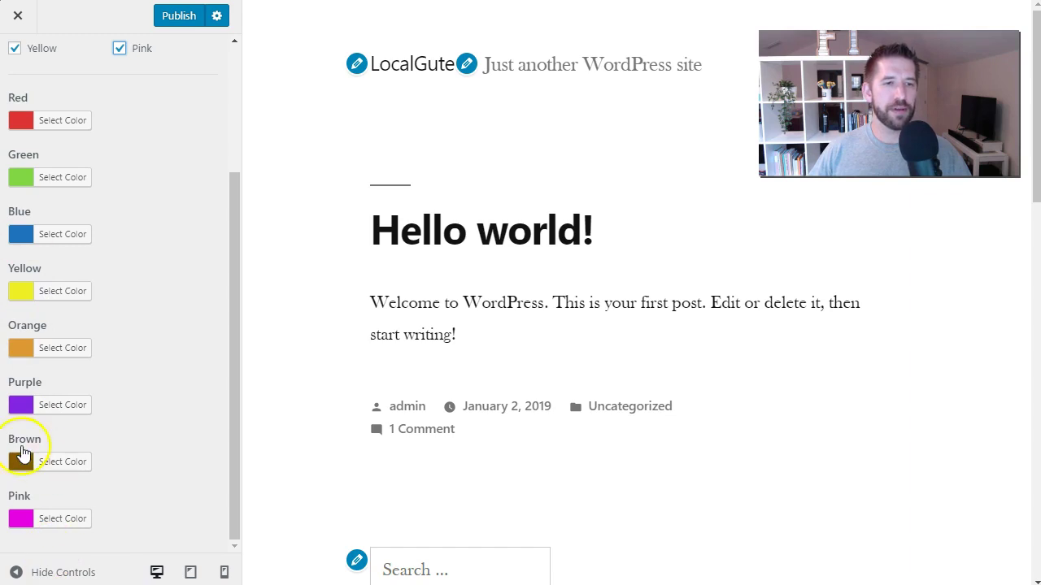
scroll(163, 317, up, 3)
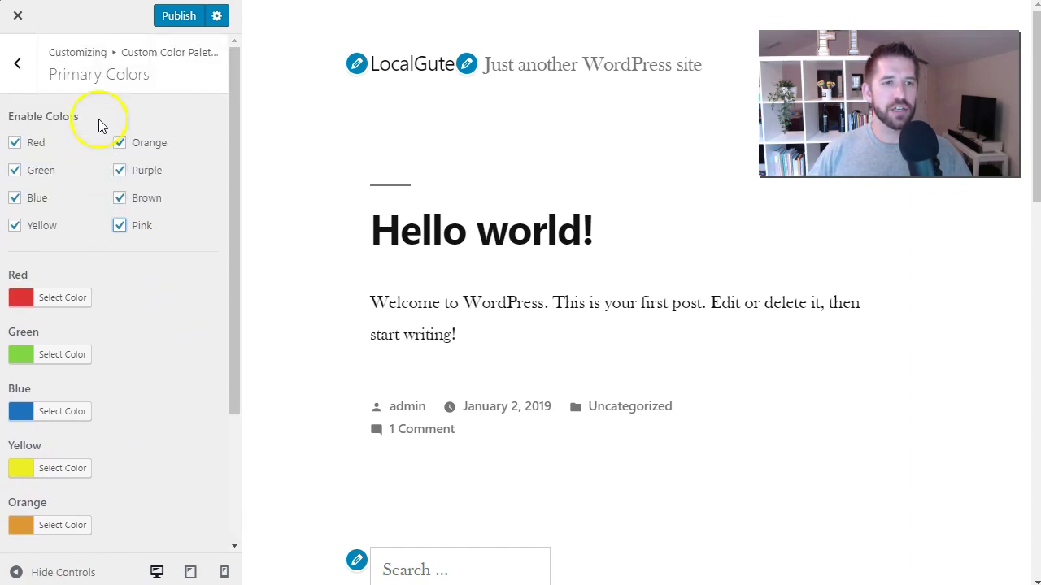
click(175, 16)
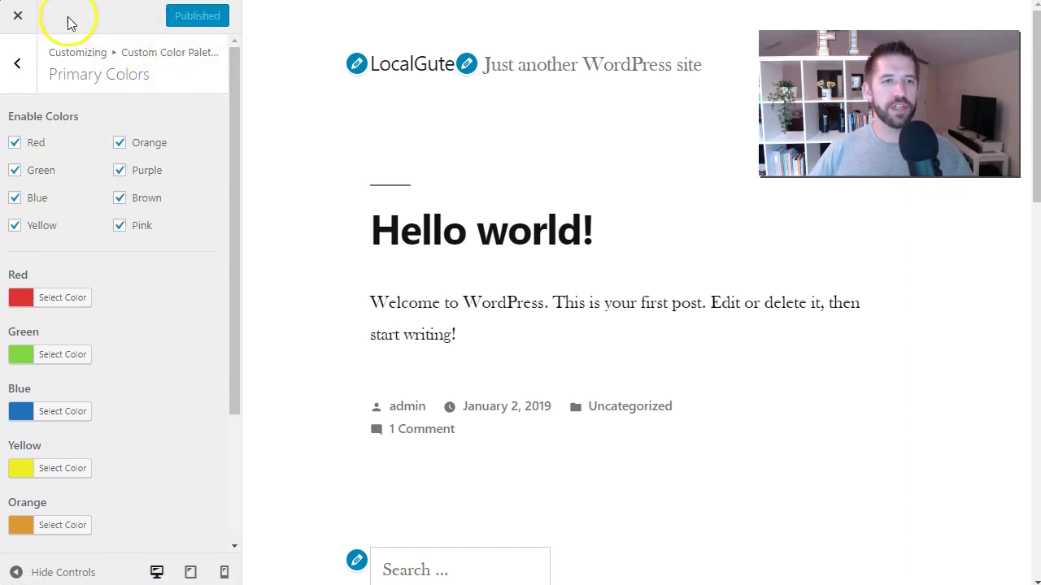
- Close the Customizer and open the first untitled draft from All Pages
click(18, 17)
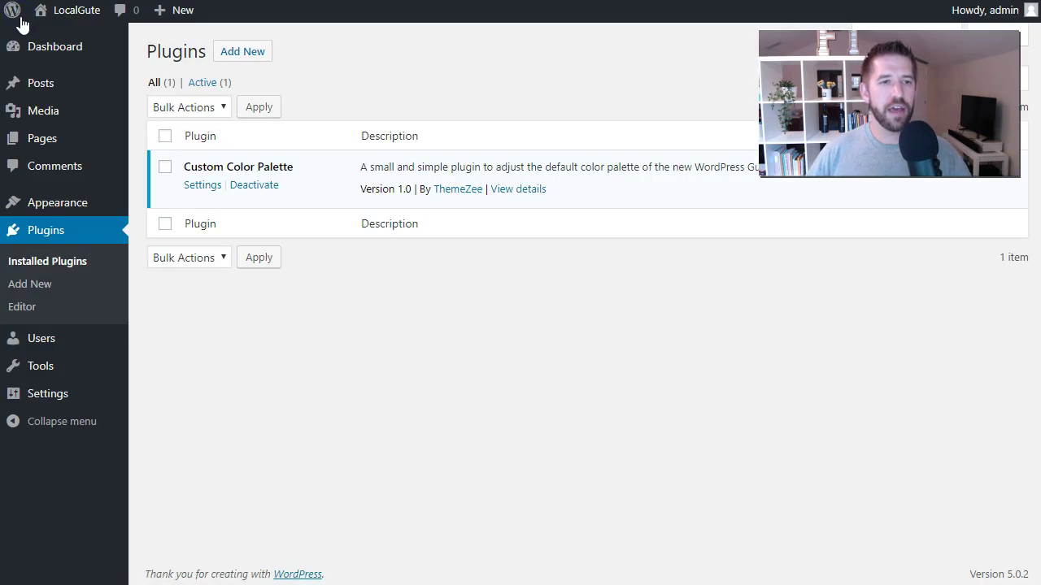
mouse_move(45, 138)
click(194, 143)
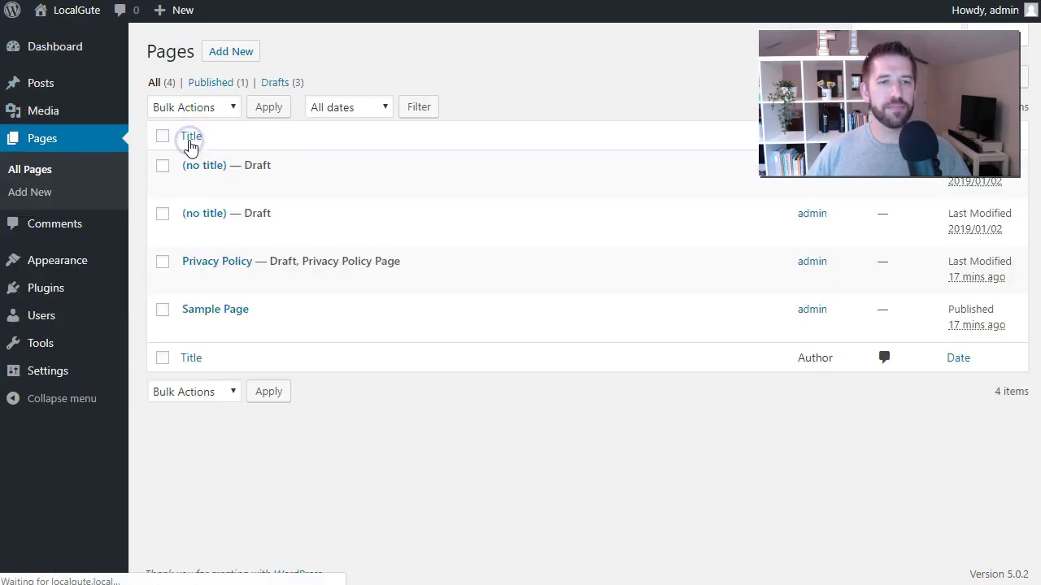
click(218, 167)
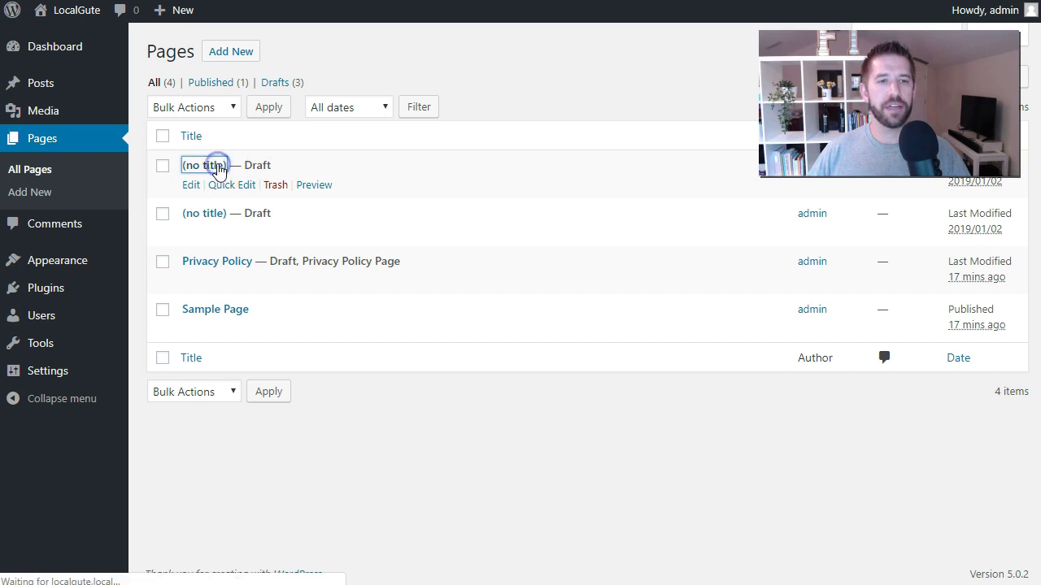
- Insert a new Button block below the existing button via /button and select it
click(406, 317)
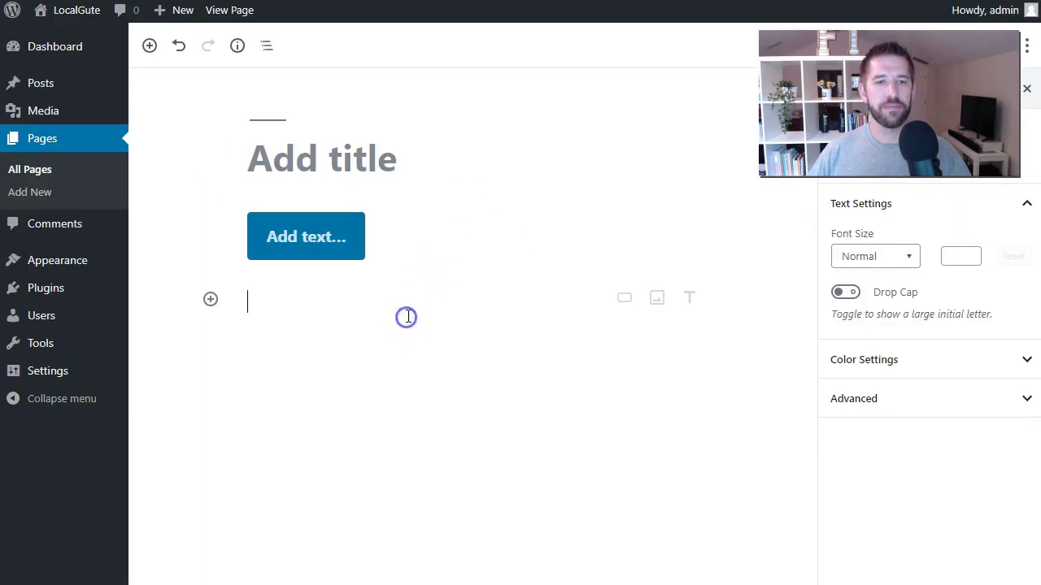
text(/button)
key(Return)
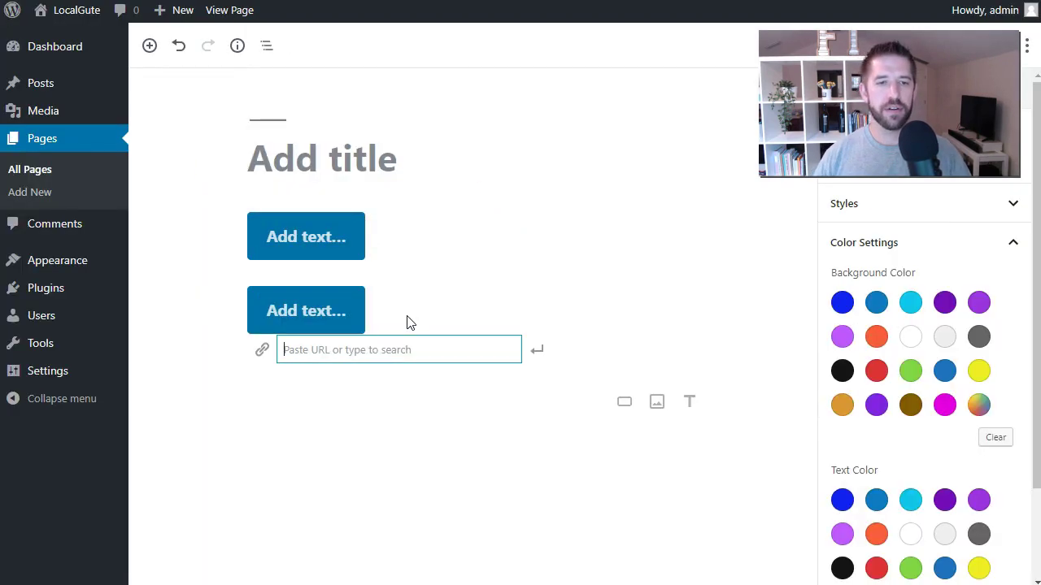
click(432, 323)
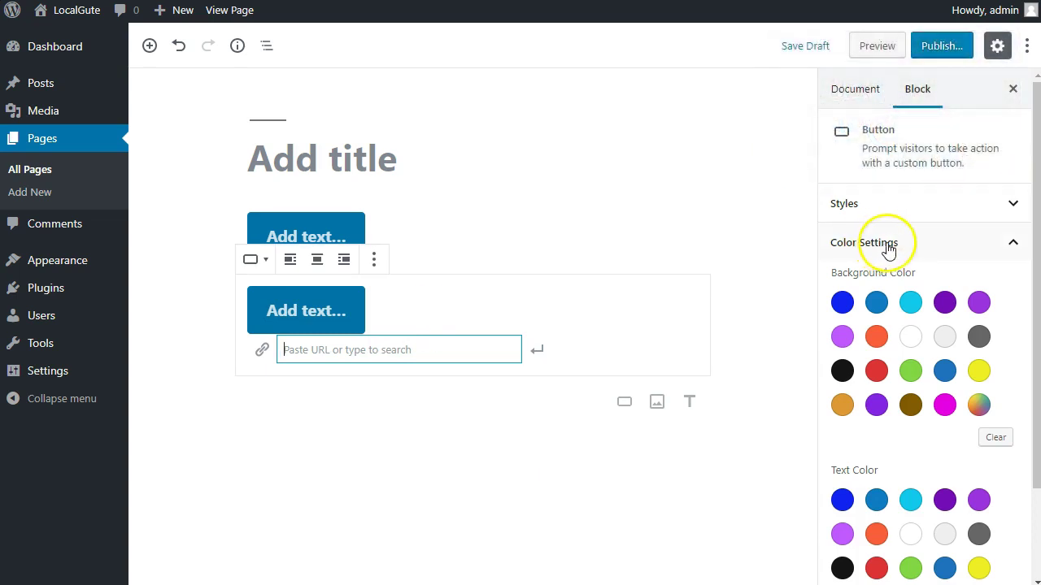
scroll(955, 293, down, 2)
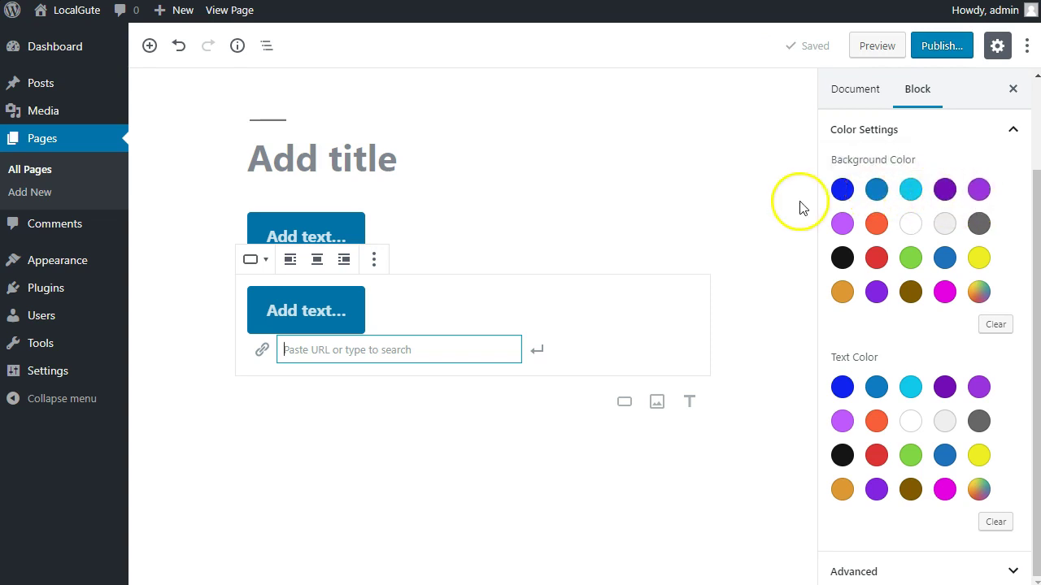
- Give the new button white text and label it 'Branded Button'
click(878, 229)
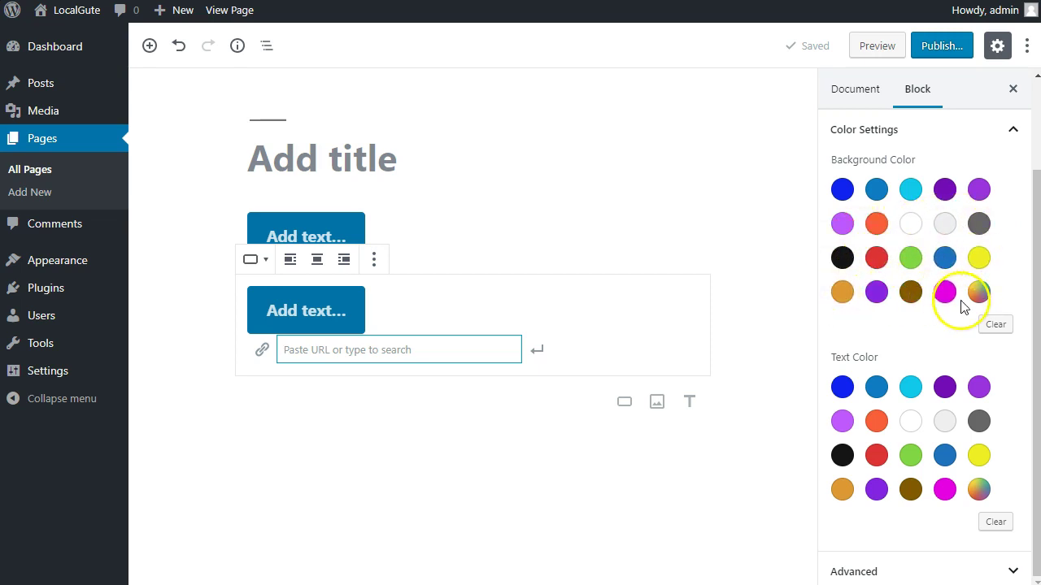
click(875, 192)
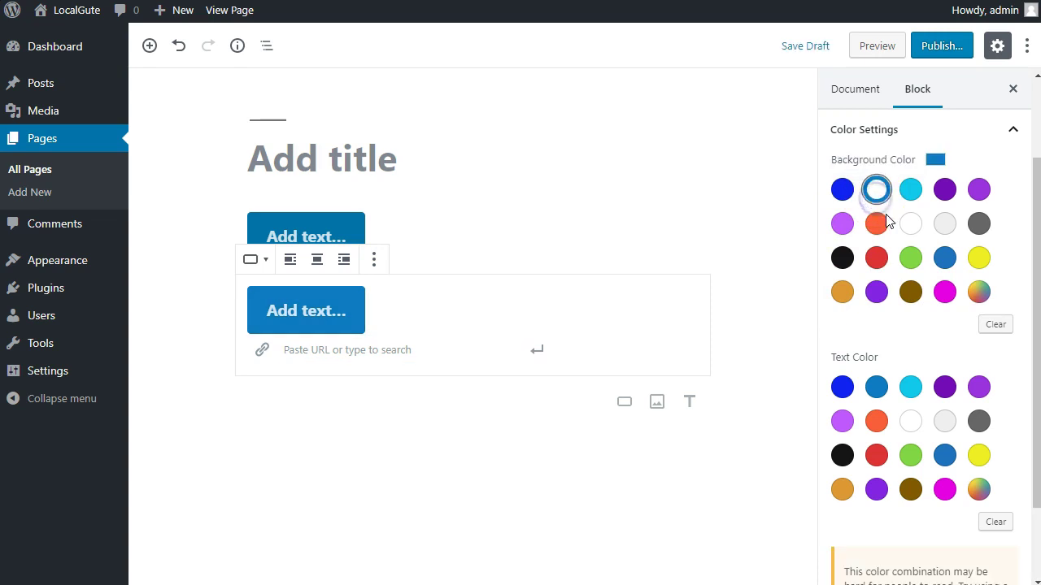
click(911, 422)
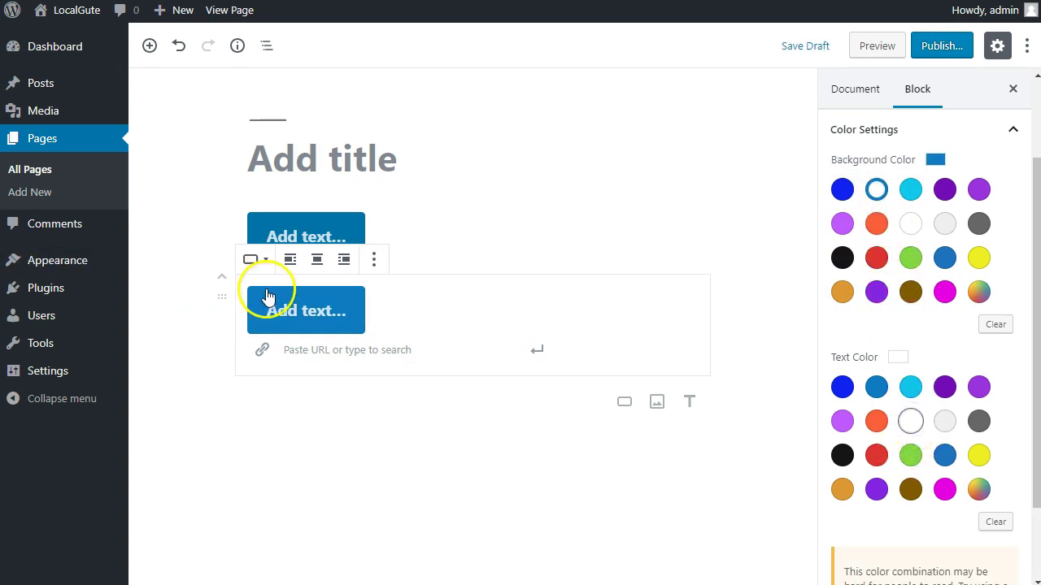
click(312, 309)
text(Branded Button)
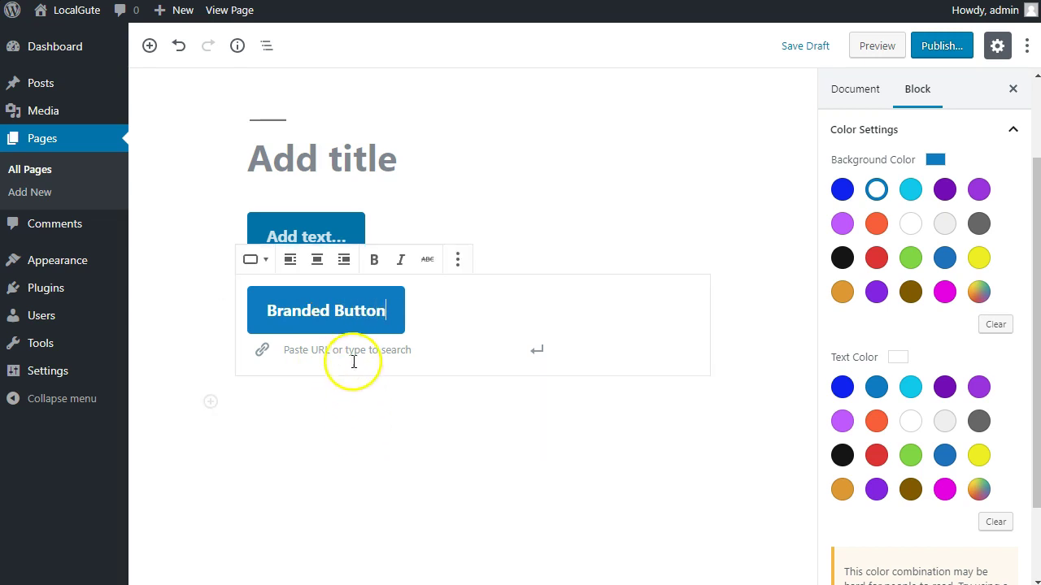
- Set the Branded Button background to the orange Accent Color and start a paragraph below
scroll(931, 347, down, 2)
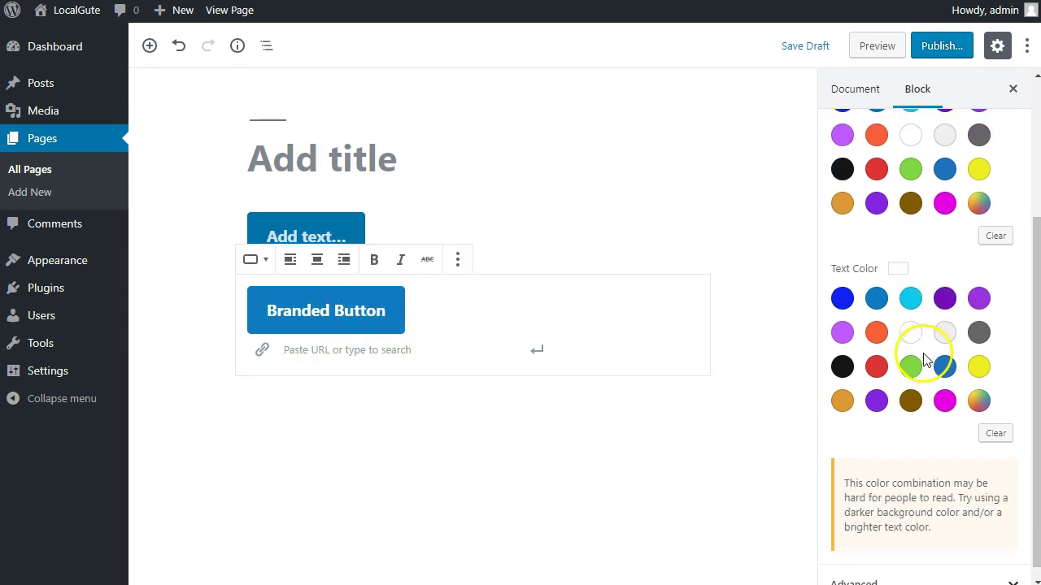
scroll(927, 355, up, 5)
click(906, 216)
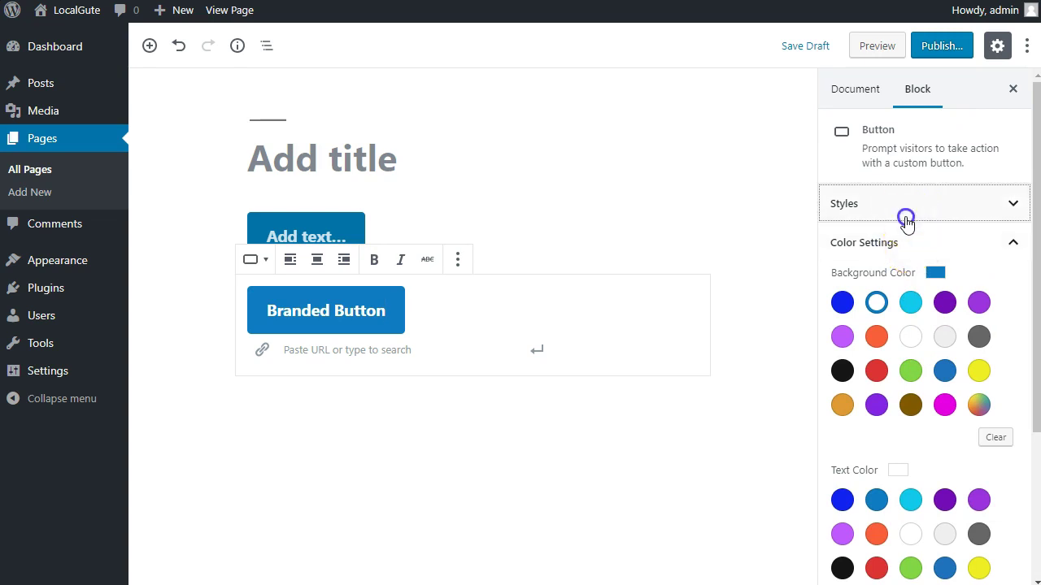
click(921, 208)
click(462, 319)
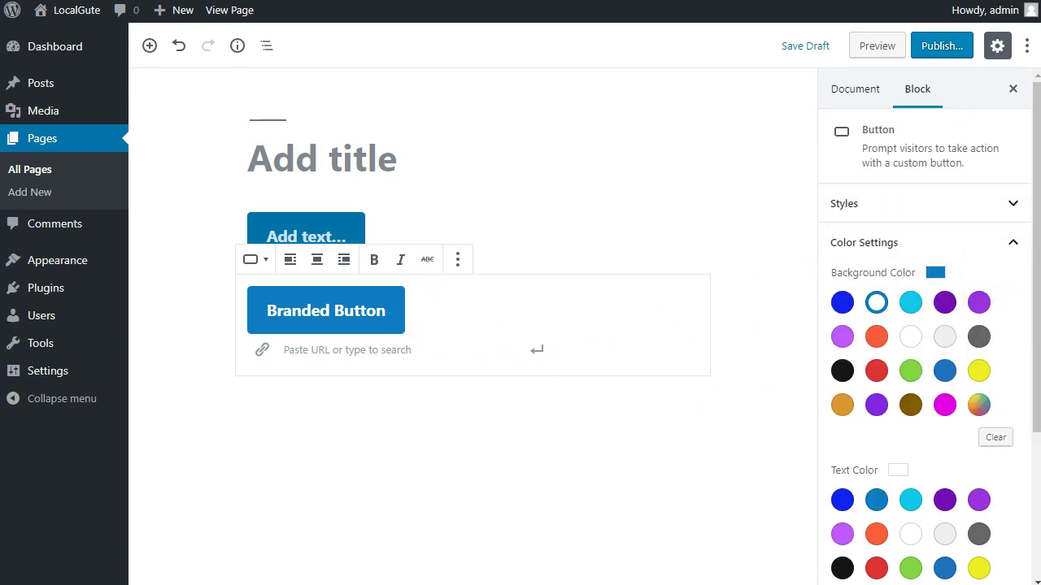
click(875, 336)
click(211, 329)
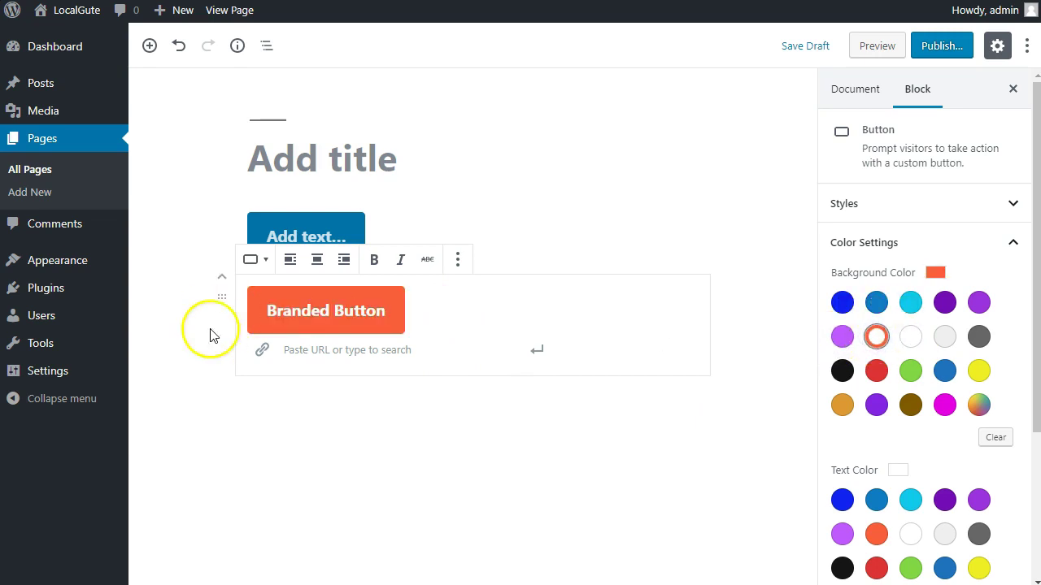
click(364, 469)
- Turn the stray '/acc' paragraph below the Branded Button into a Heading block
text(/acc)
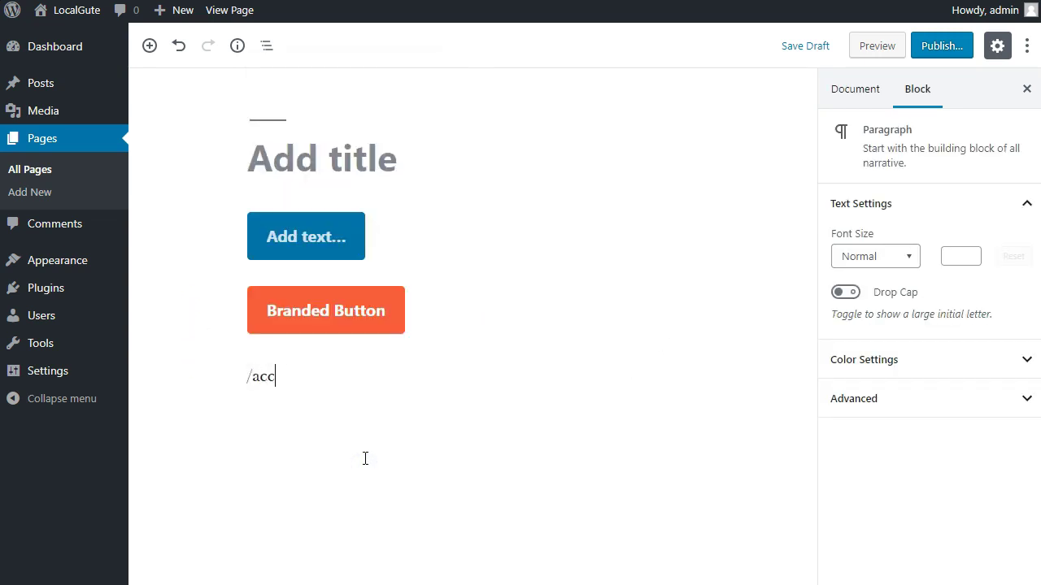
key(BackSpace)
key(BackSpace)
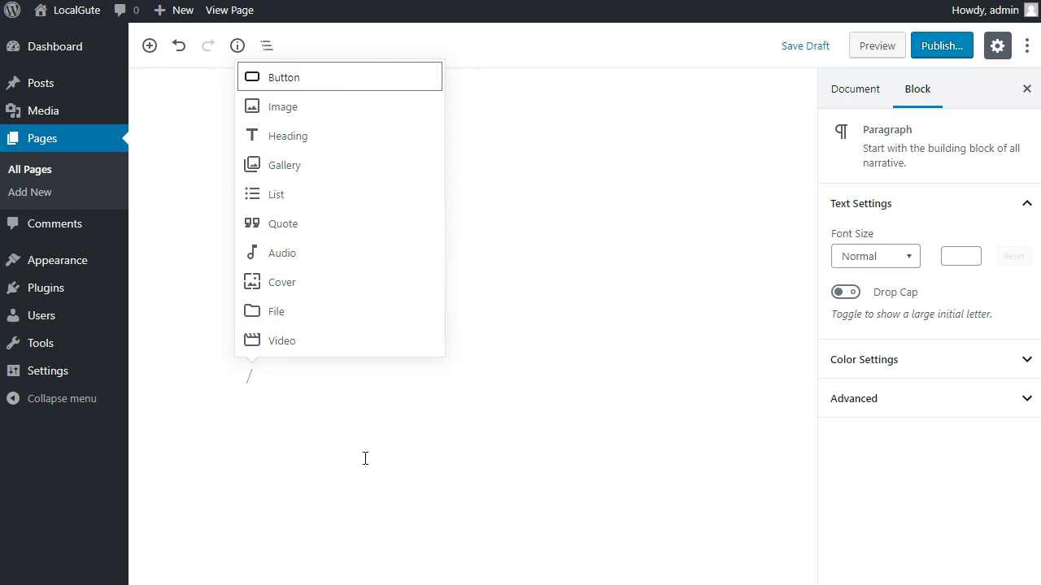
click(302, 137)
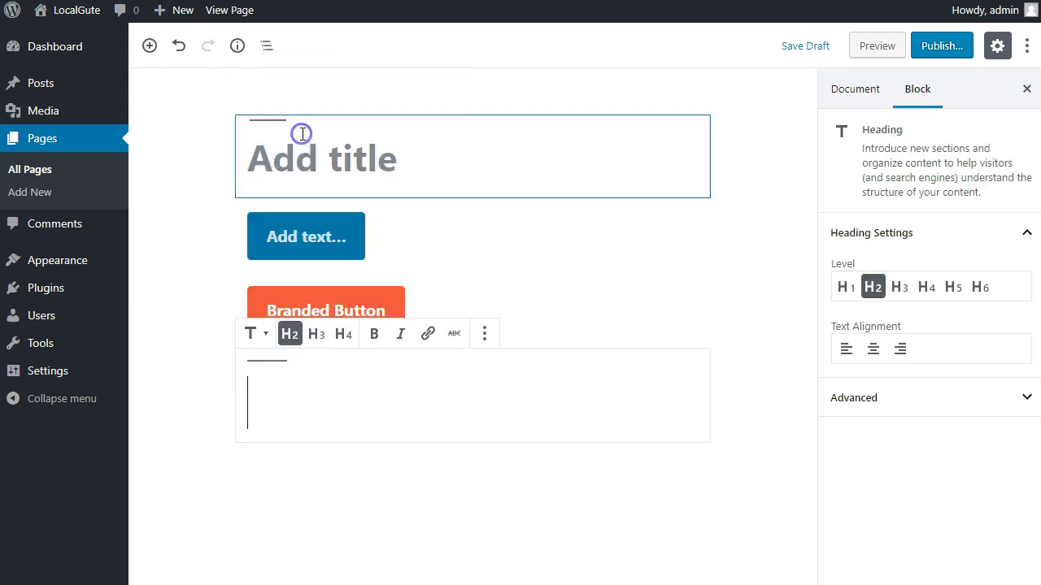
- Delete the empty heading block so only the two buttons remain on the draft
click(458, 310)
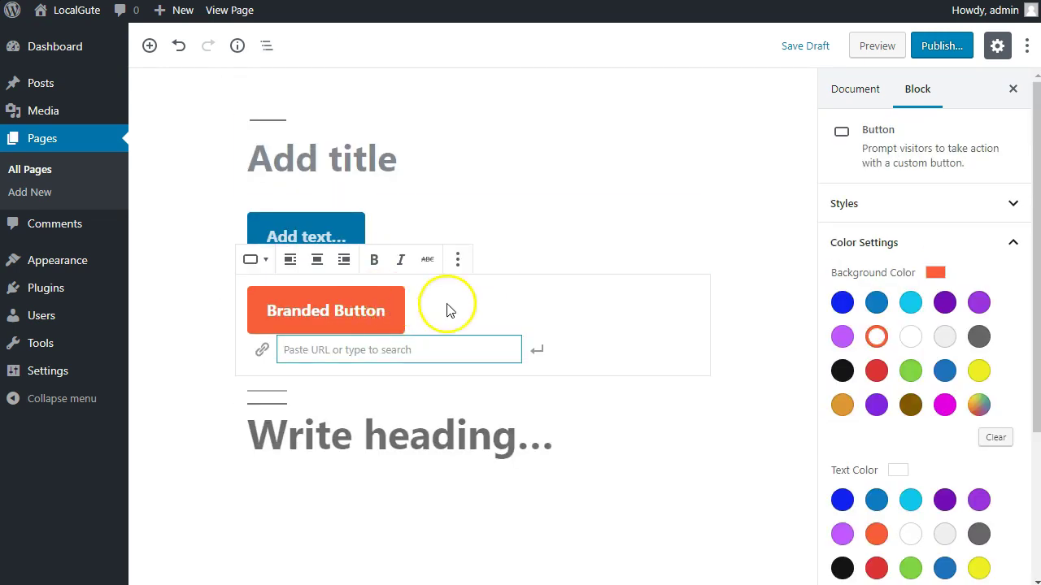
click(418, 442)
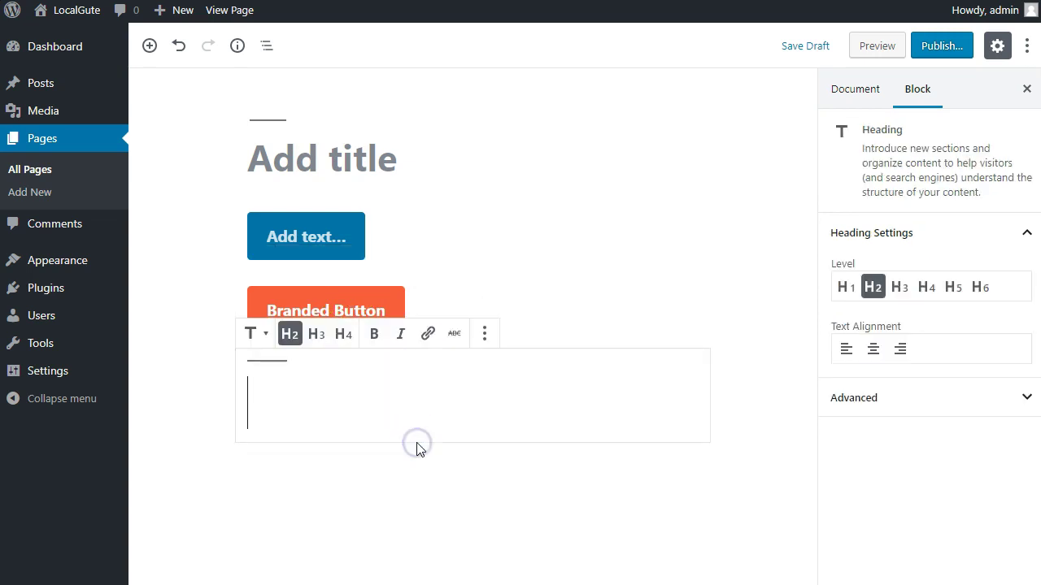
text(/butt)
key(BackSpace)
key(BackSpace)
key(BackSpace)
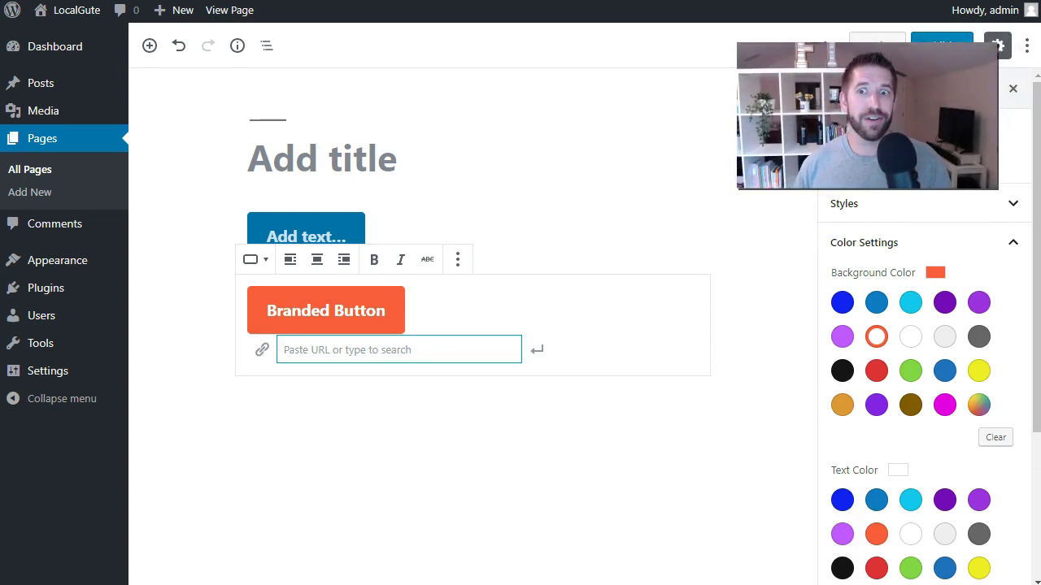
click(764, 334)
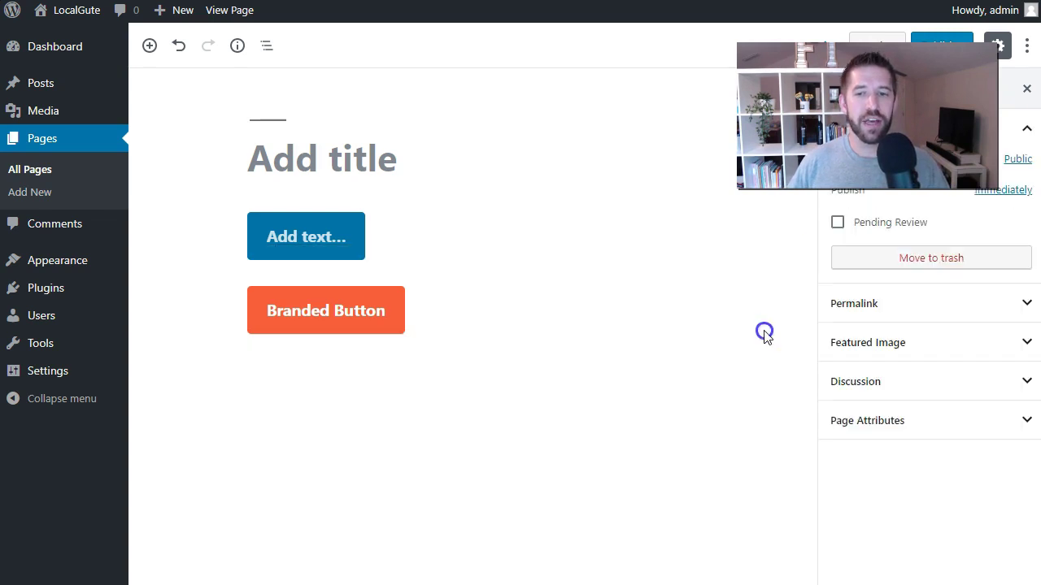